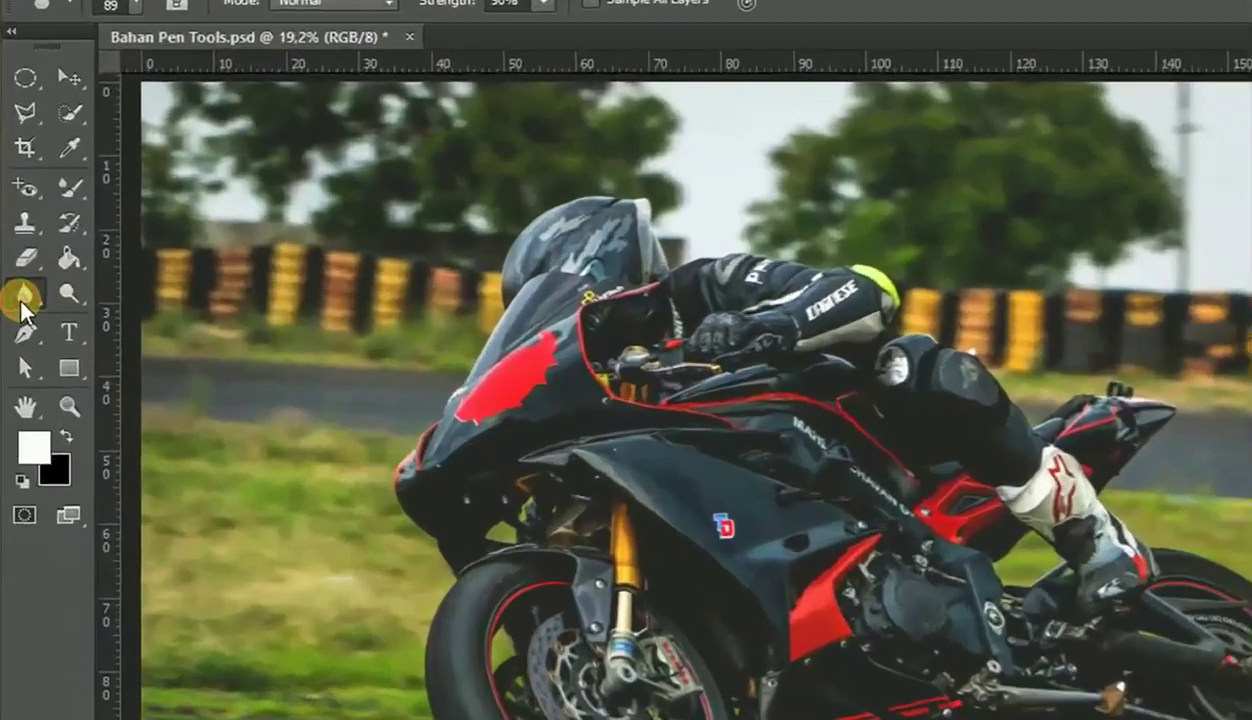
Step: Look through the blur/sharpen/smudge tools and the Filter menu without applying anything
click(16, 246)
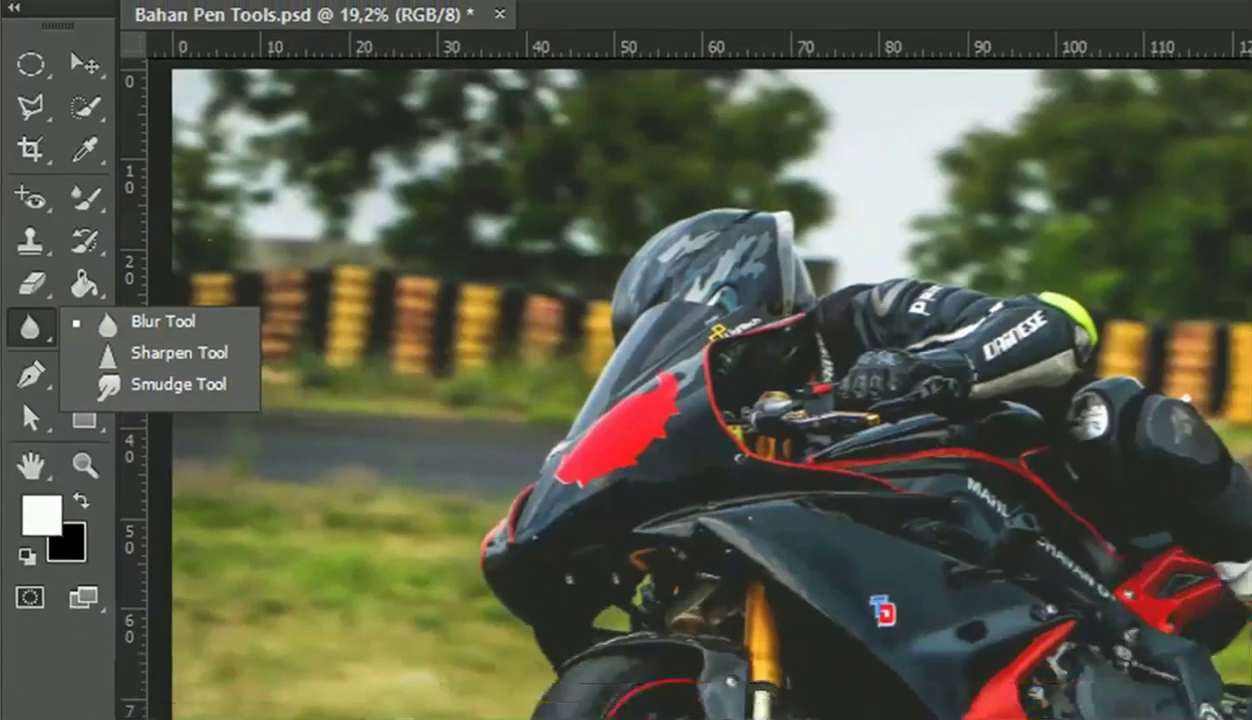
click(294, 12)
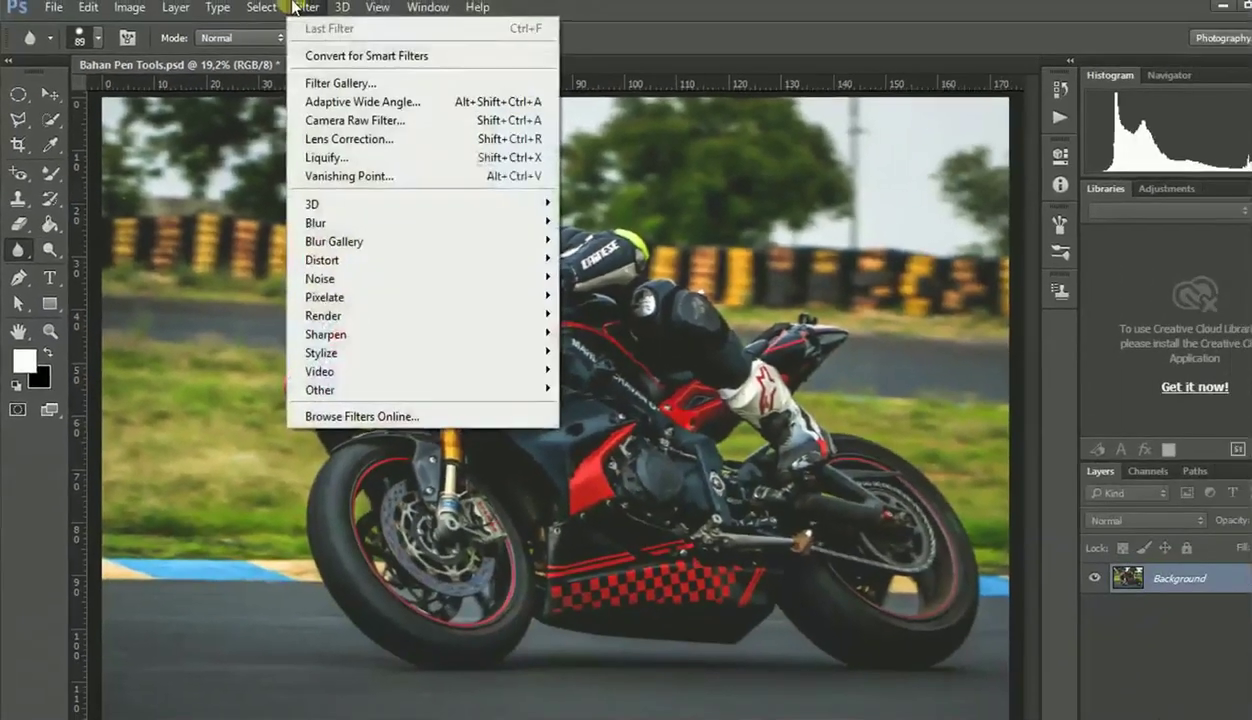
mouse_move(400, 219)
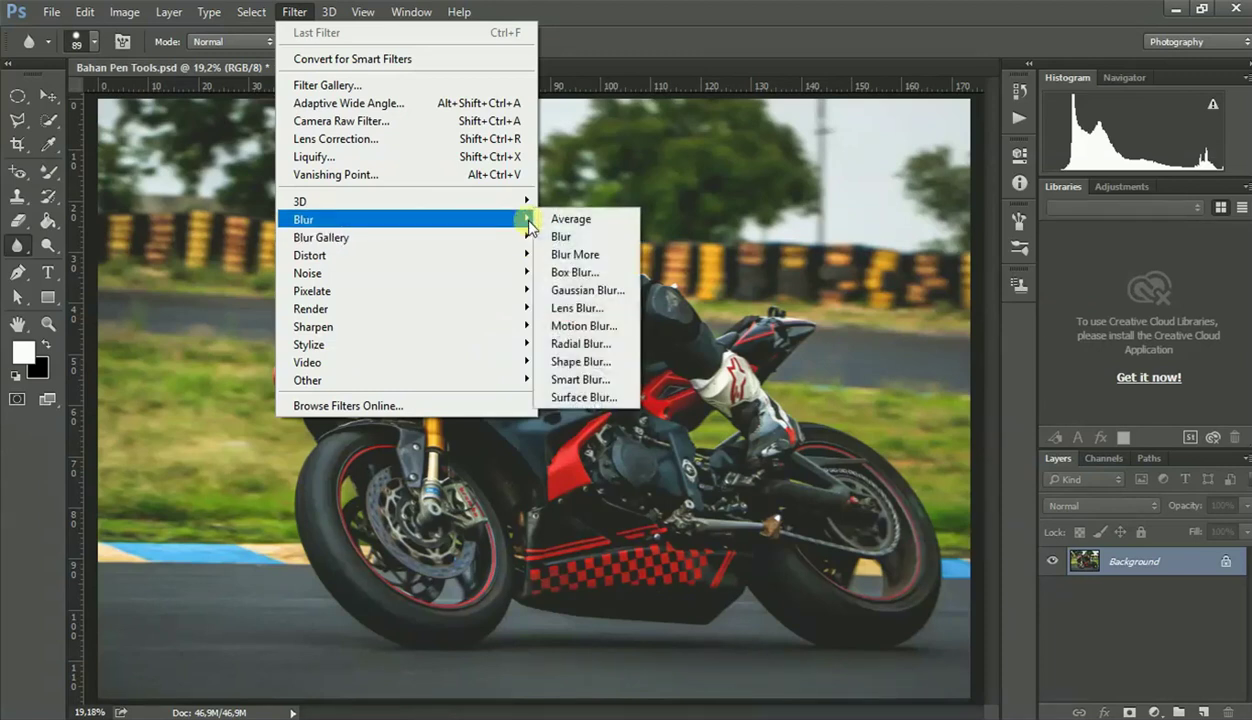
click(628, 42)
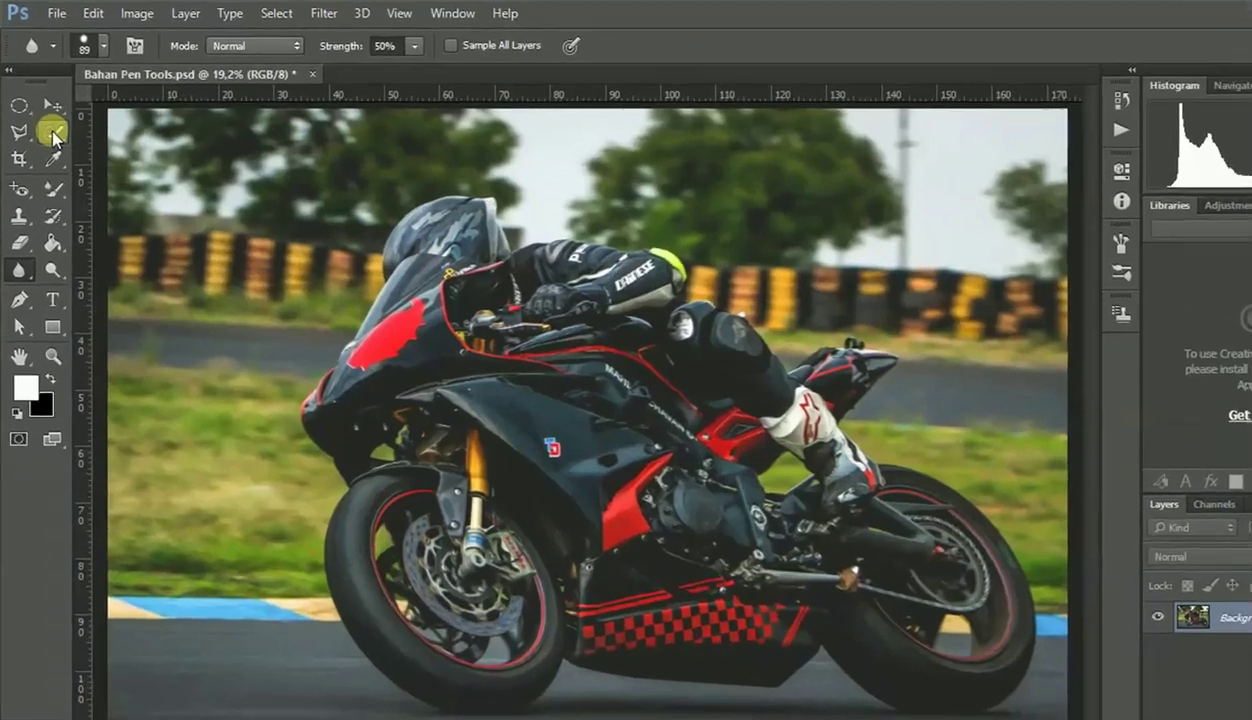
Step: Switch to the Quick Selection Tool, dismissing the canvas layer menu that pops up
click(54, 136)
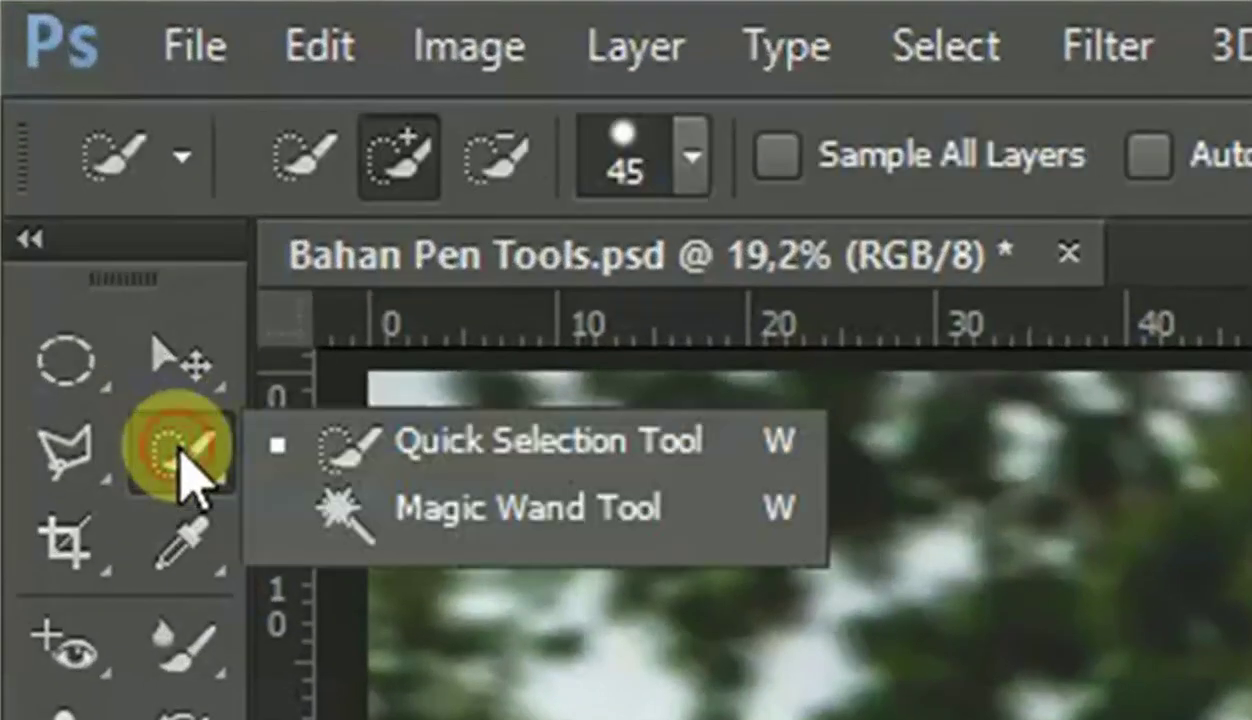
click(330, 460)
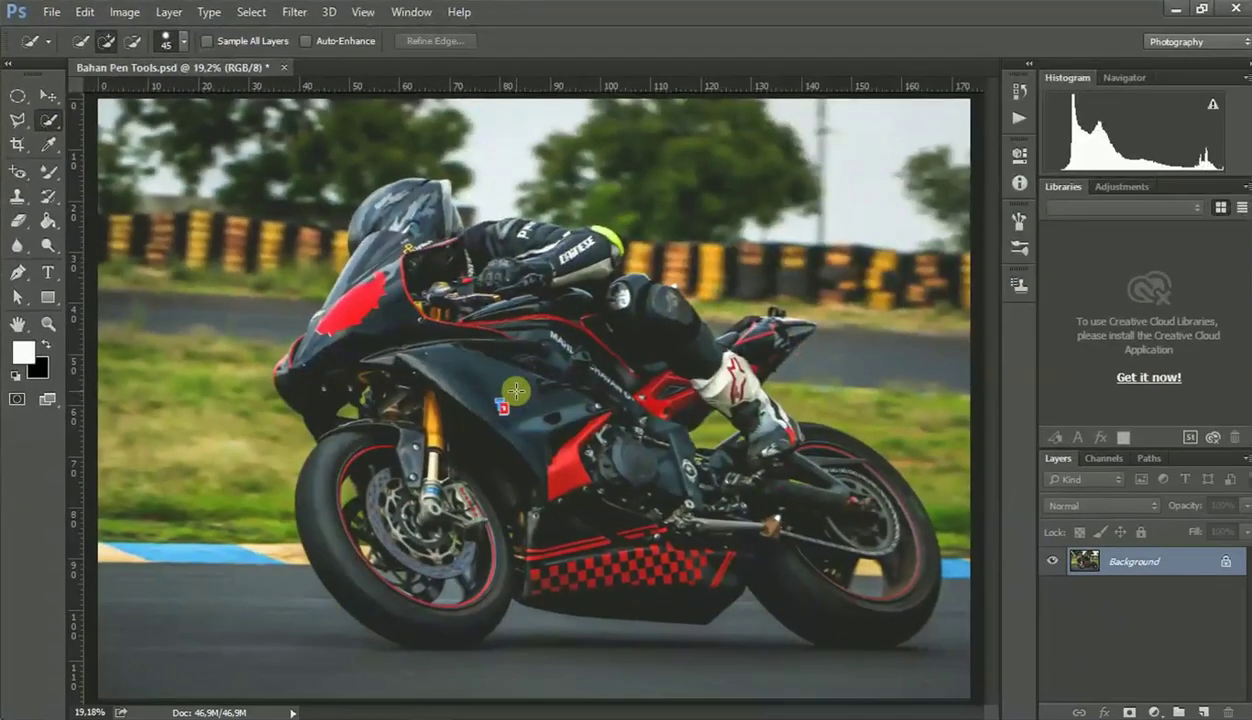
right_click(515, 390)
click(440, 324)
right_click(448, 331)
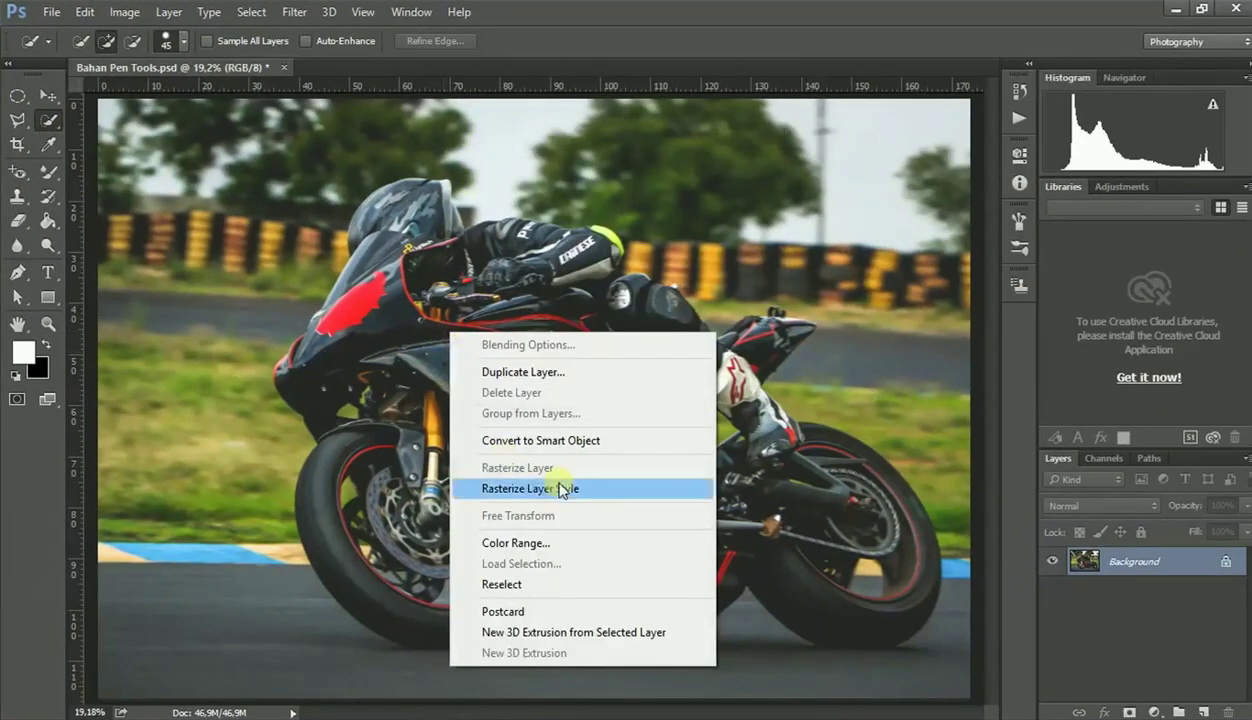
click(440, 352)
Step: Set the selection brush to 45 px size and 100% hardness, then begin selecting the front fairing
click(182, 40)
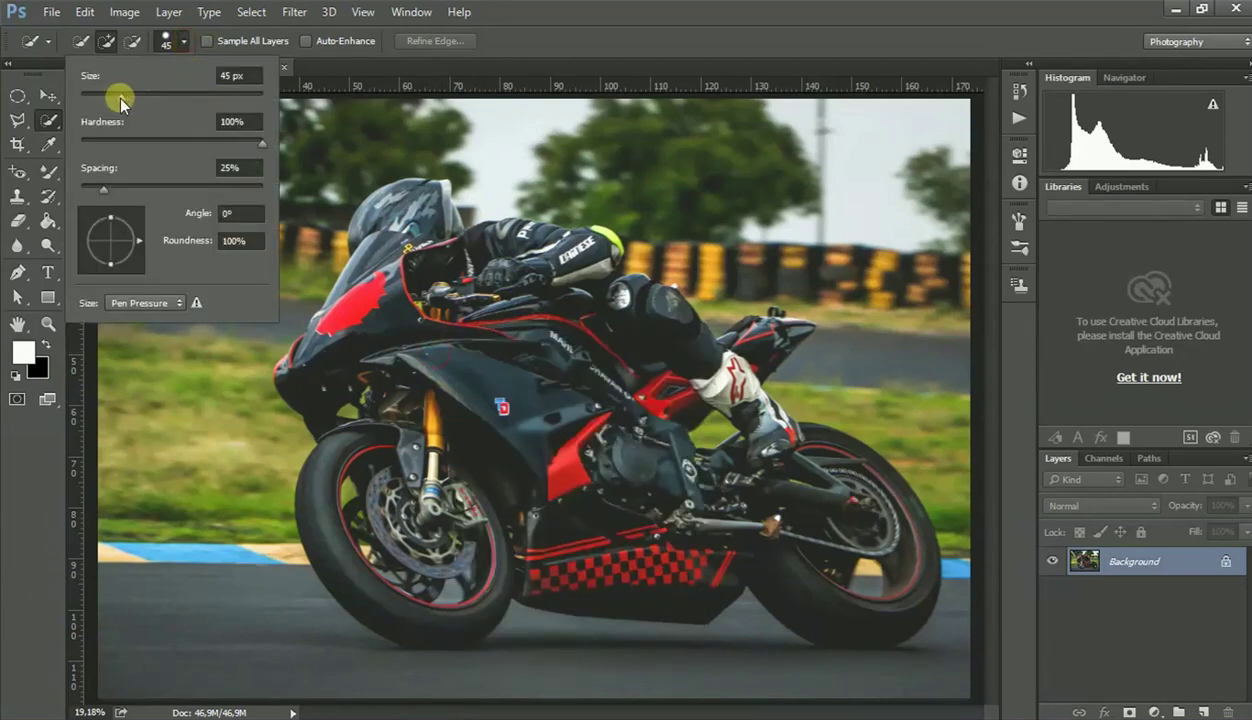
double_click(222, 76)
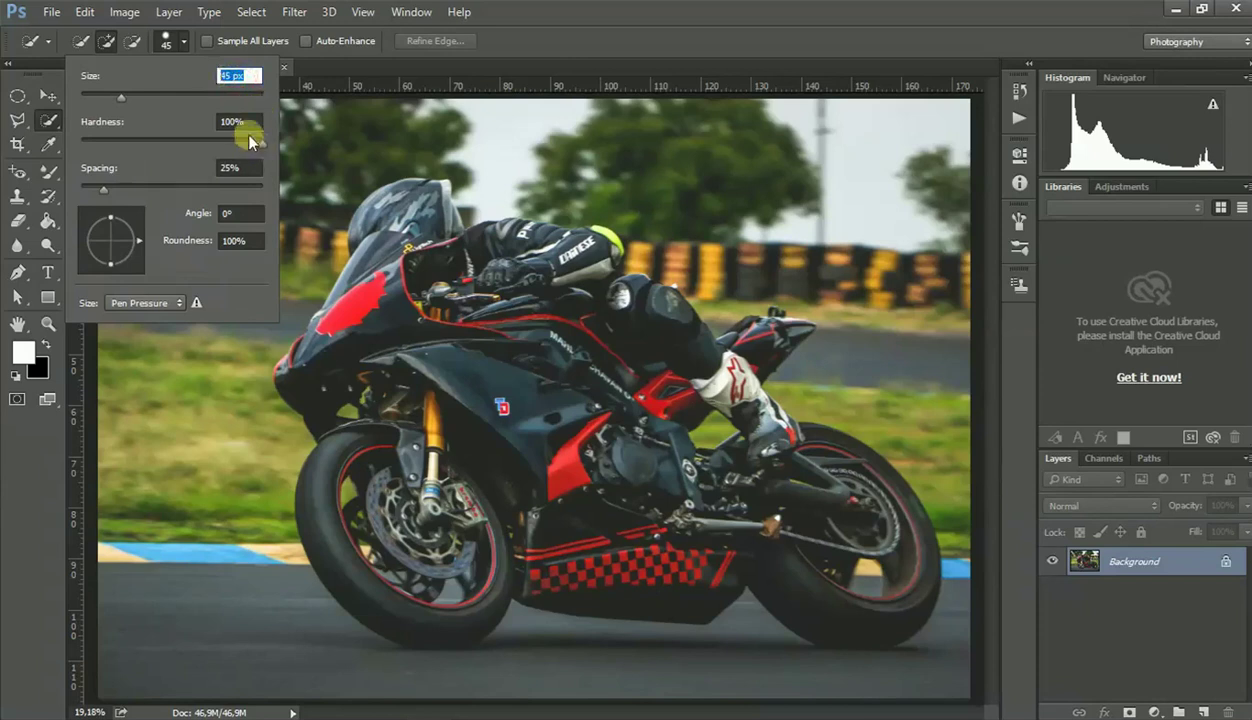
double_click(222, 121)
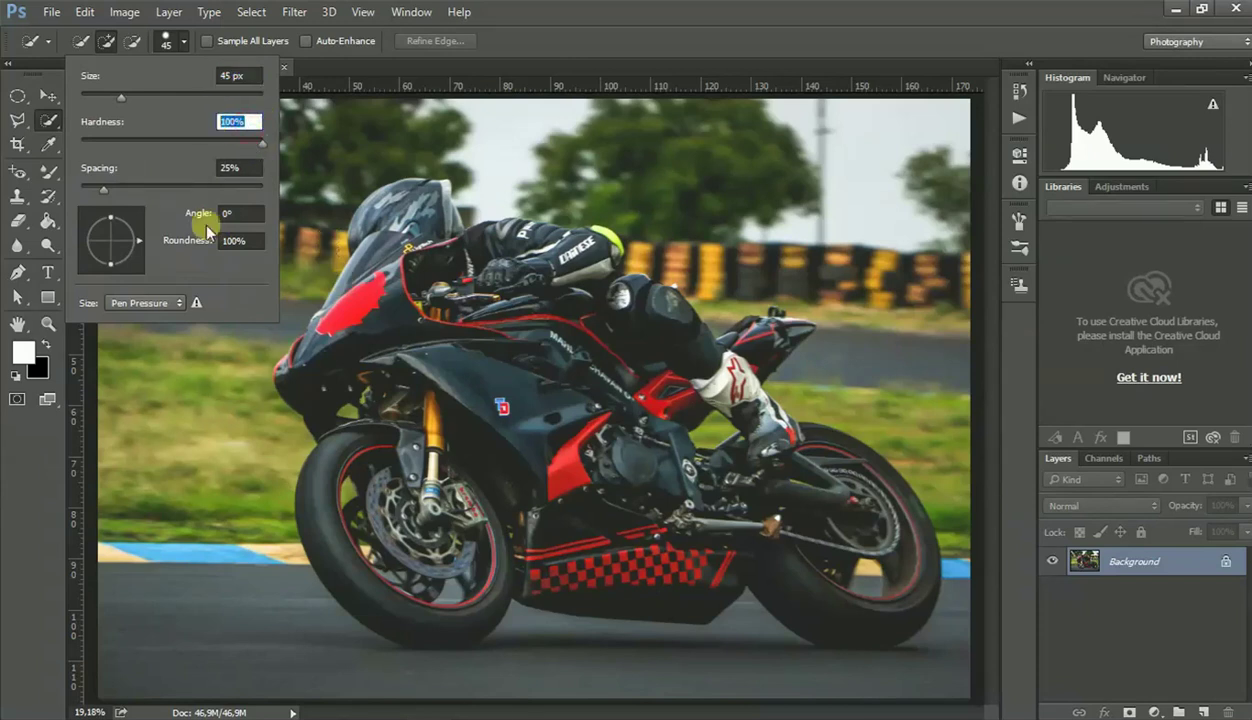
click(515, 395)
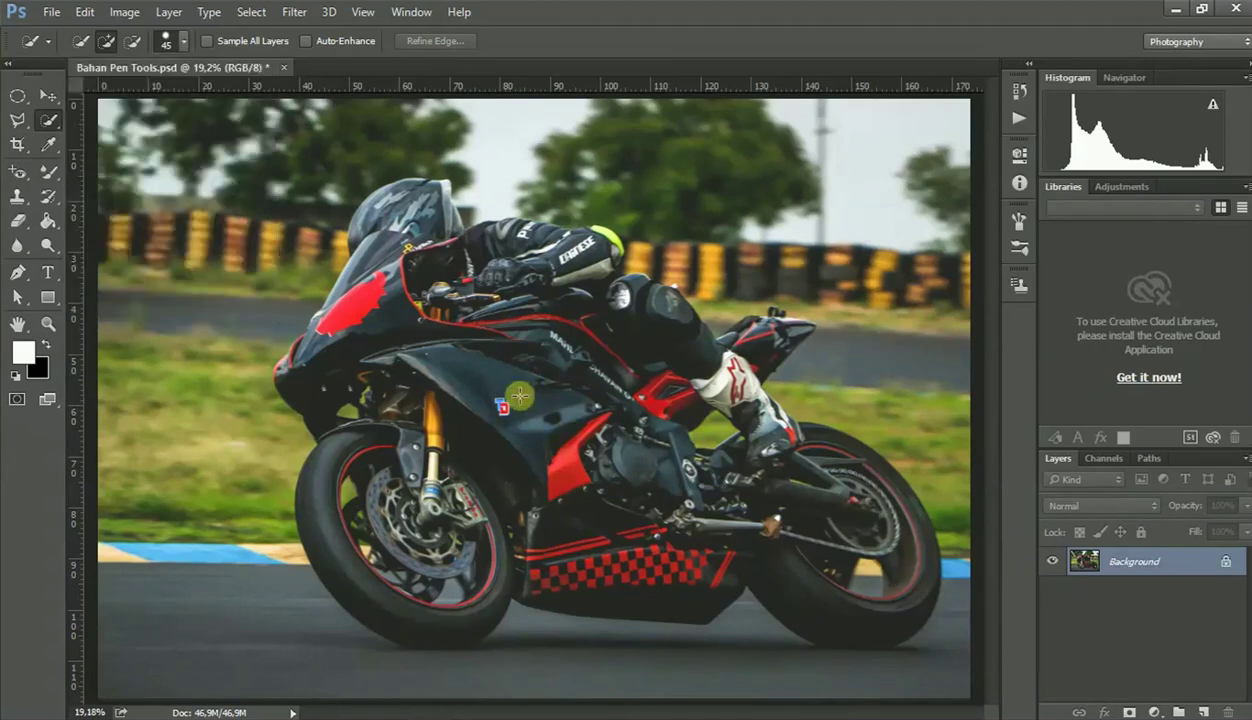
mouse_move(495, 372)
mouse_down()
mouse_move(422, 238)
mouse_move(430, 198)
mouse_move(452, 212)
mouse_up()
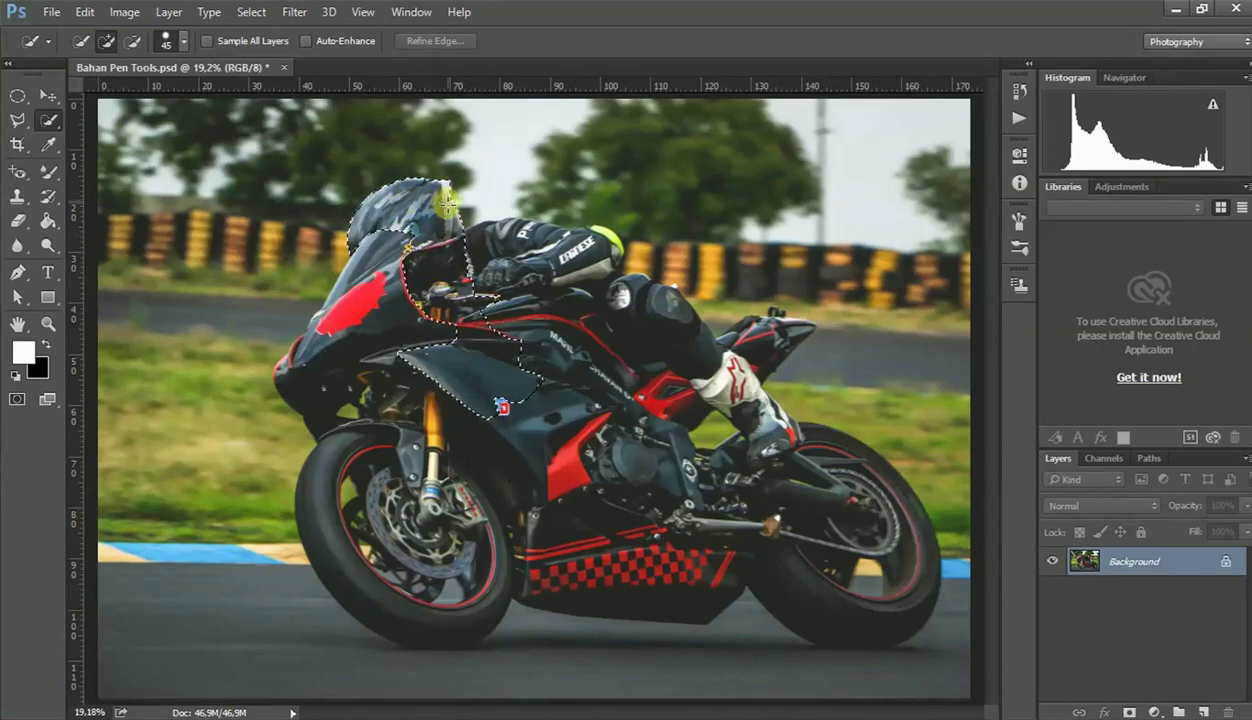
Step: Extend the selection over the rider's arm and glove, then switch to Subtract from selection
mouse_move(531, 252)
mouse_down()
mouse_move(636, 316)
mouse_move(620, 372)
mouse_move(490, 435)
mouse_move(470, 350)
mouse_move(433, 425)
mouse_move(411, 436)
mouse_move(450, 500)
mouse_move(590, 450)
mouse_move(535, 545)
mouse_move(800, 541)
mouse_move(877, 495)
mouse_move(796, 430)
mouse_move(900, 580)
mouse_move(340, 466)
mouse_move(470, 609)
mouse_move(749, 495)
mouse_move(749, 330)
mouse_move(762, 340)
mouse_move(575, 252)
mouse_up()
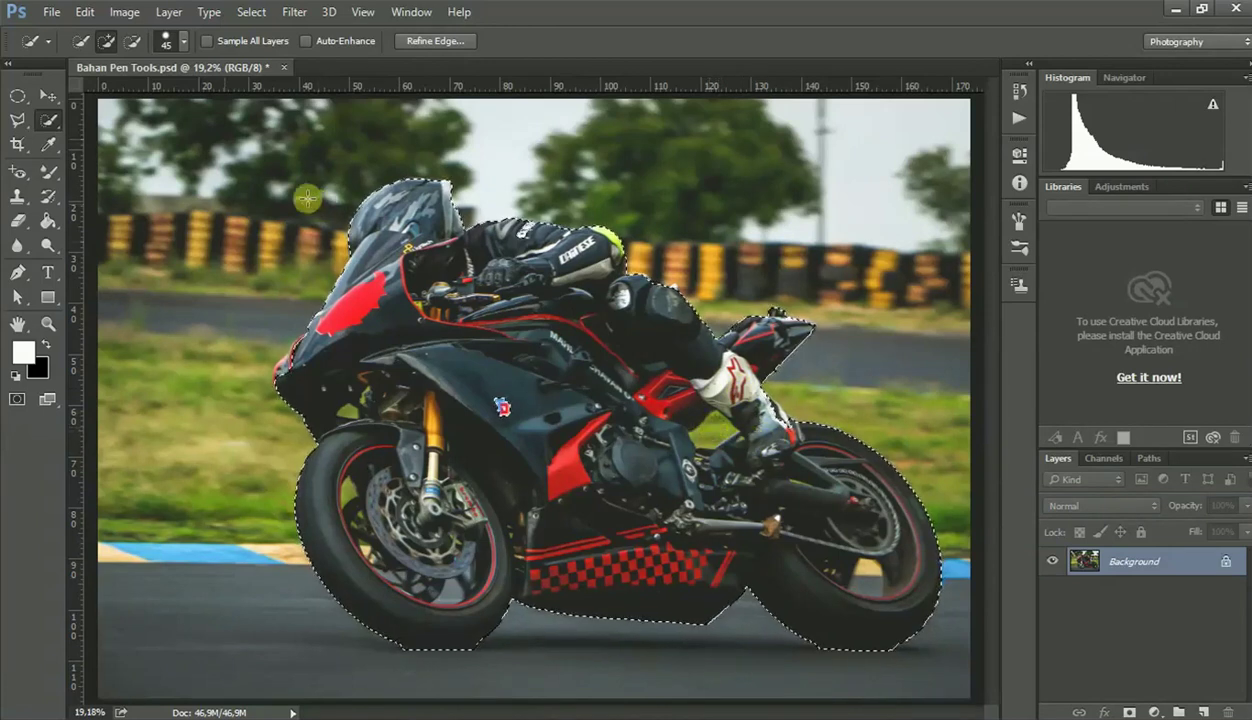
click(131, 38)
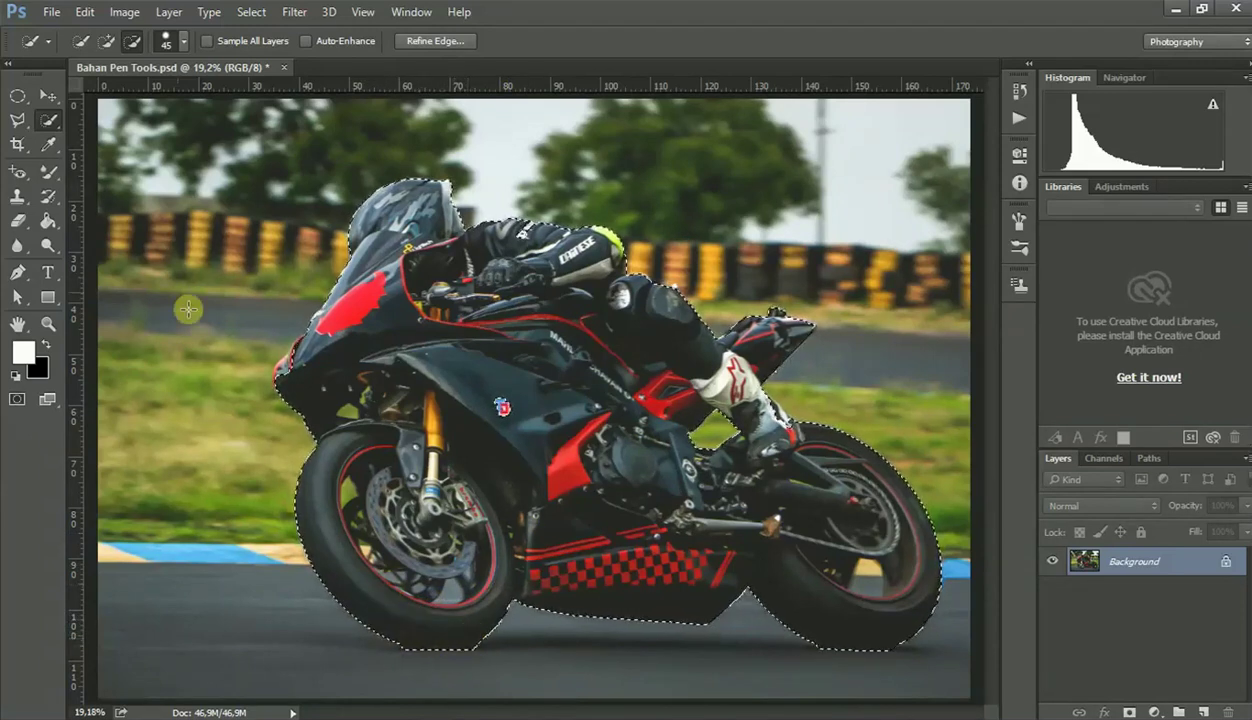
click(18, 296)
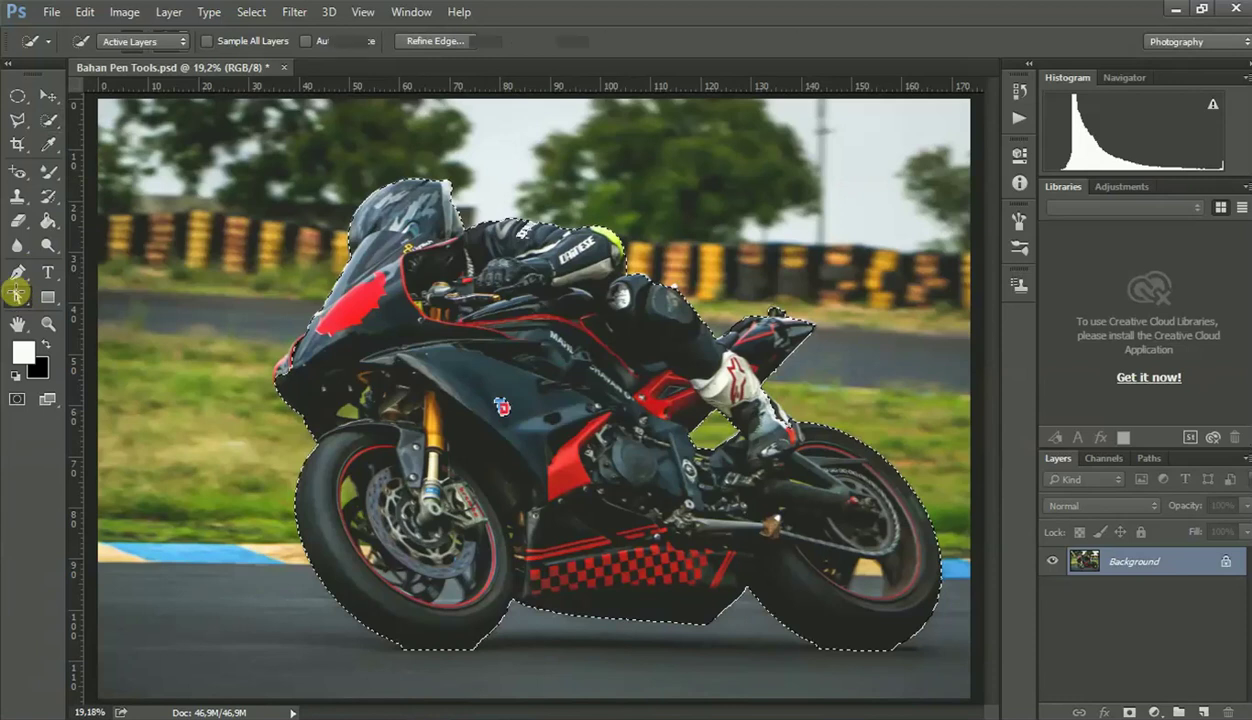
Step: Subtract a Pen Tool path drawn along the road under the front tyre from the selection
click(17, 271)
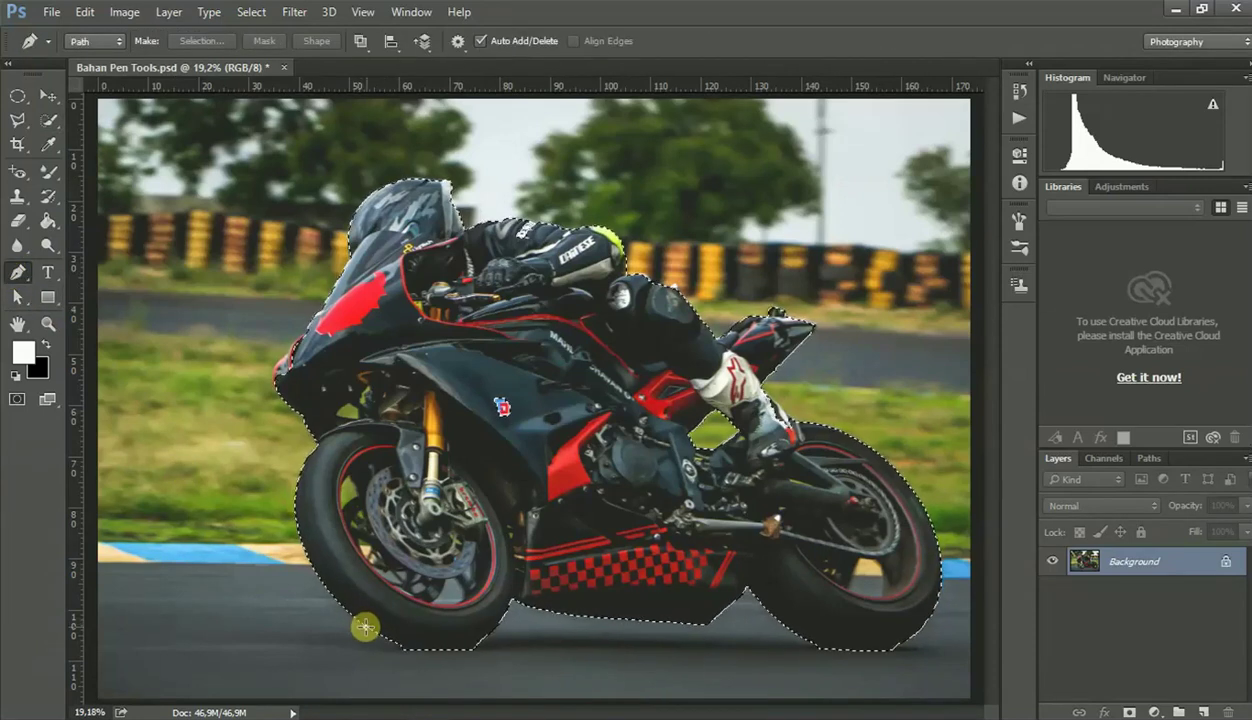
click(365, 627)
drag(491, 632, 548, 589)
drag(517, 662, 389, 689)
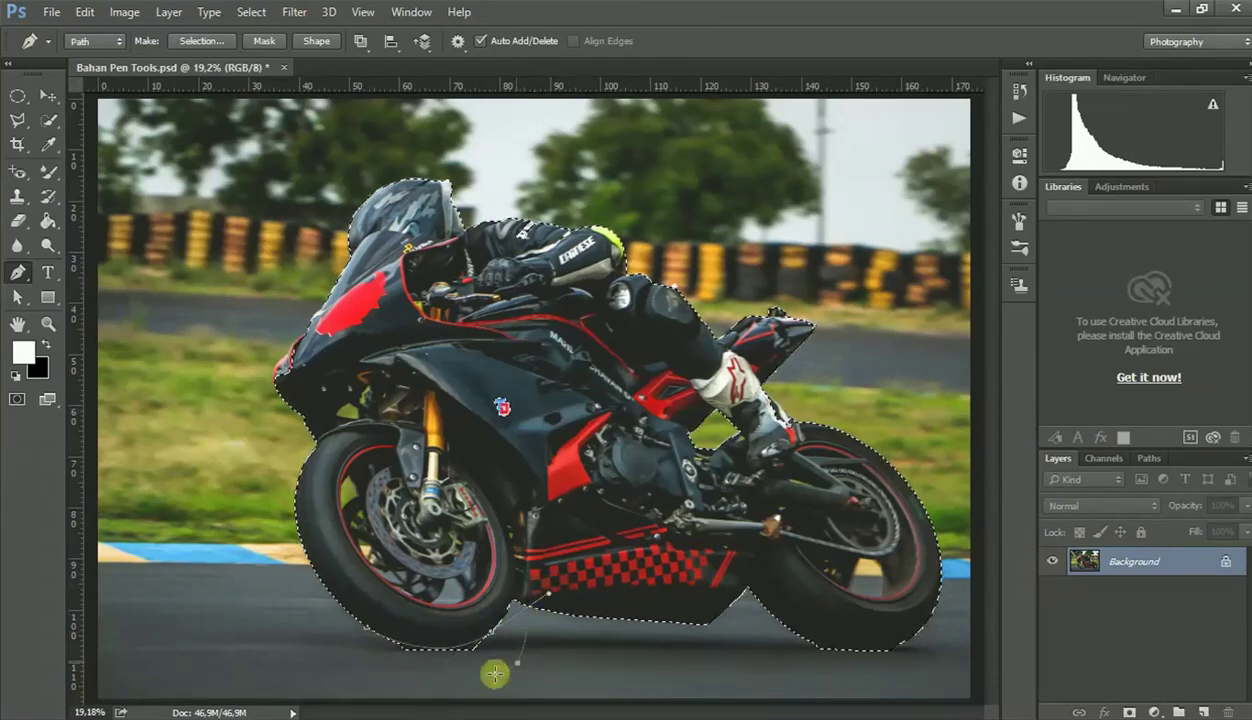
right_click(380, 647)
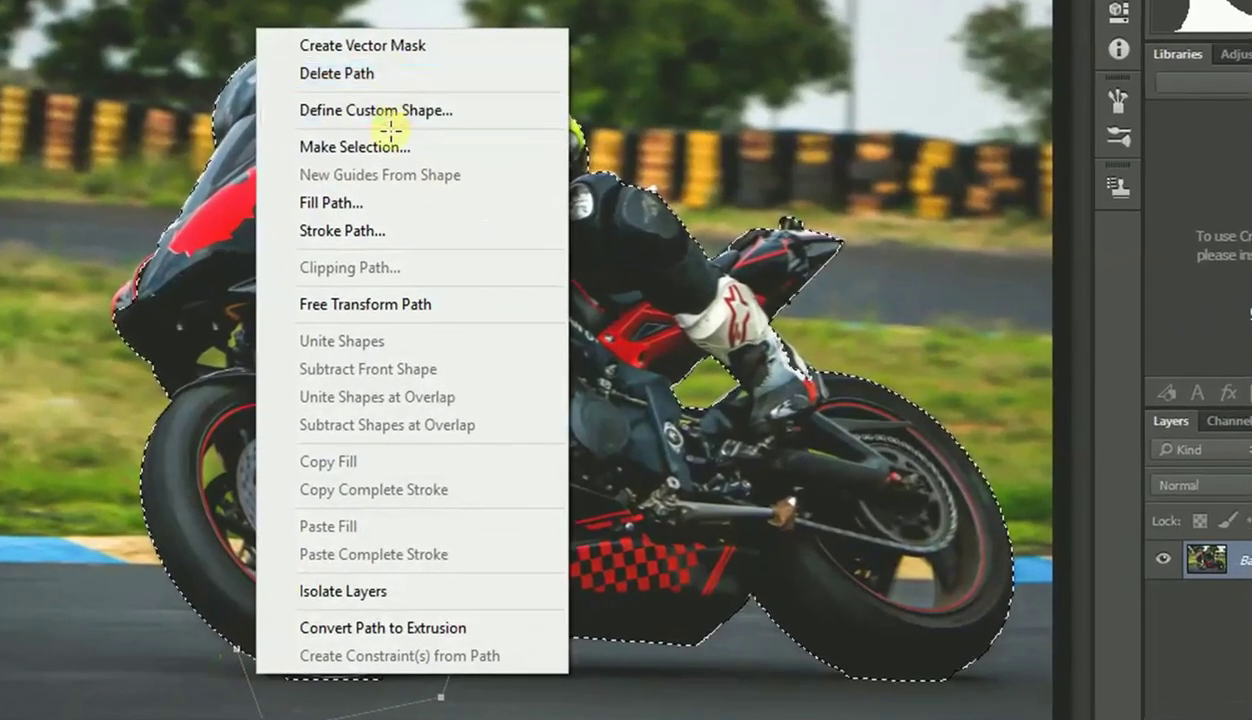
click(380, 146)
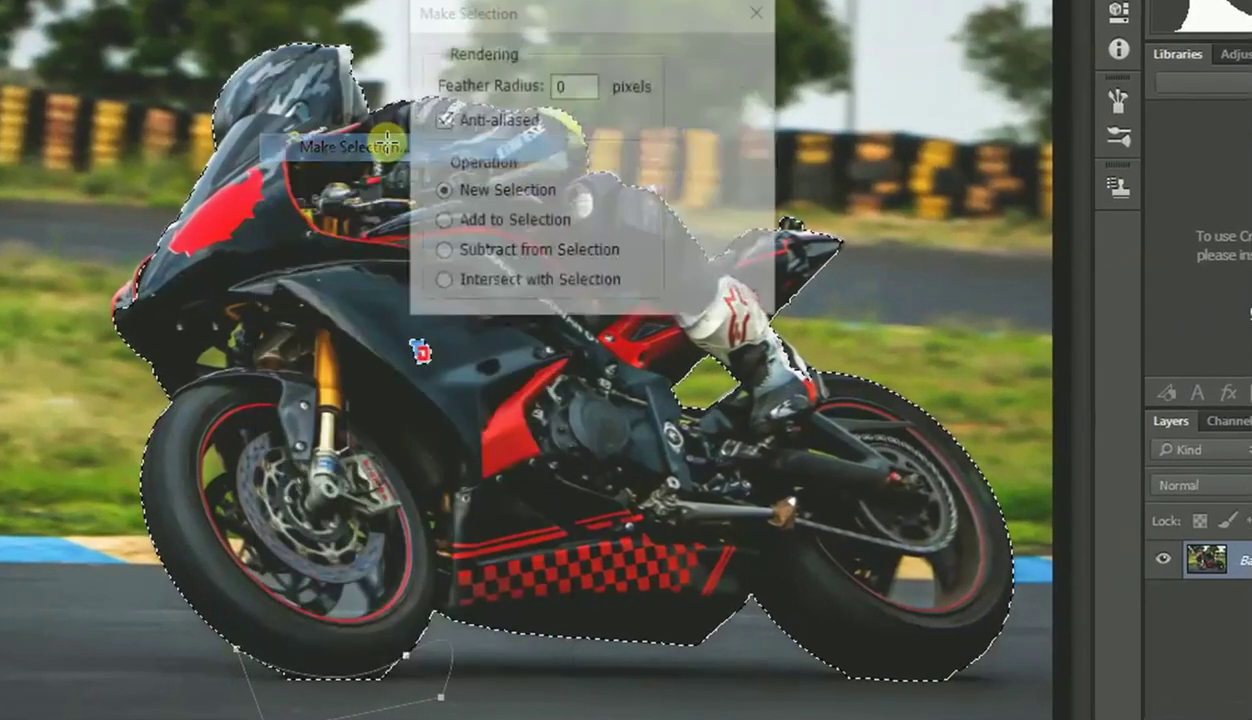
click(538, 252)
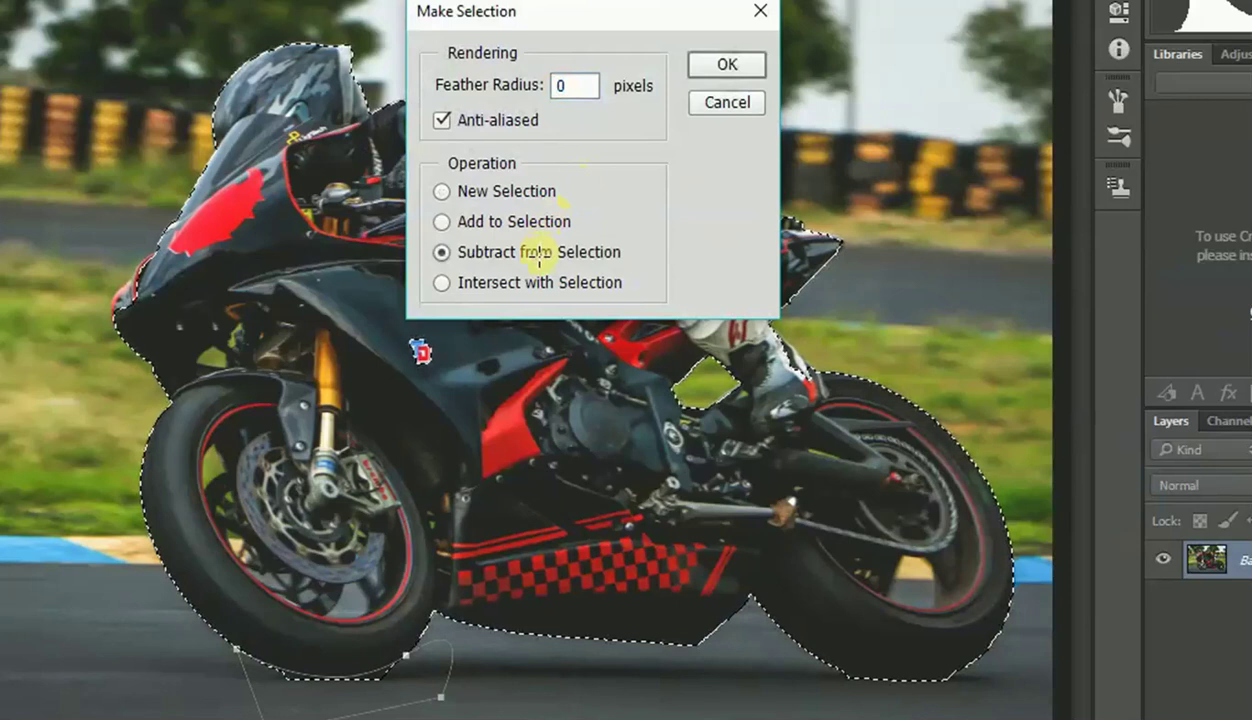
click(727, 64)
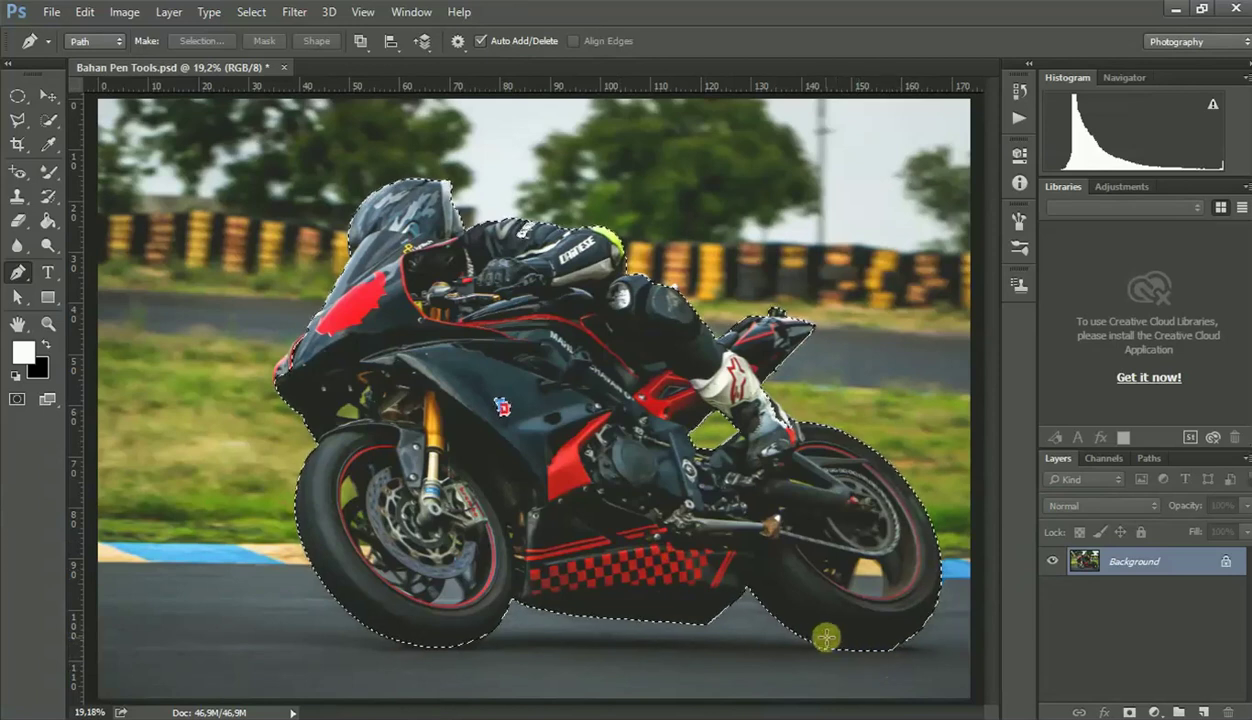
click(864, 638)
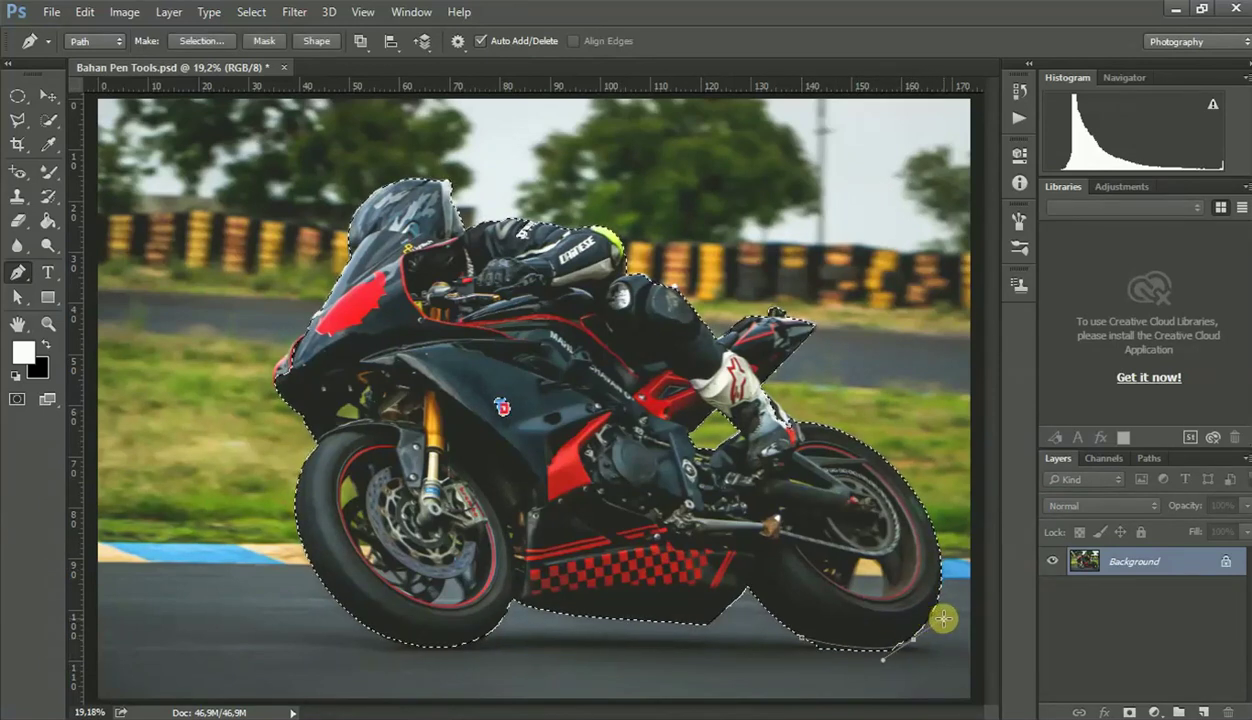
Step: Subtract the road under the rear tyre via a pen path, then copy the bike to Layer 1
key(Delete)
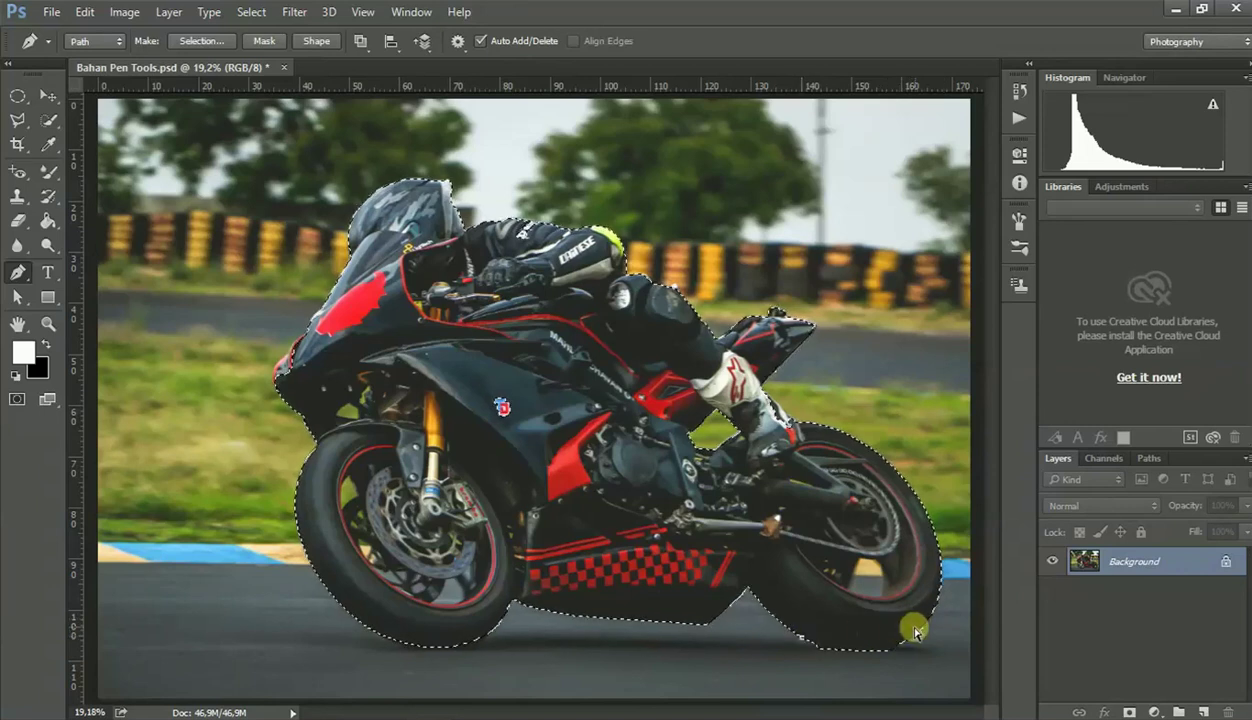
drag(921, 632, 957, 605)
click(918, 675)
click(830, 678)
click(803, 637)
right_click(828, 655)
click(870, 265)
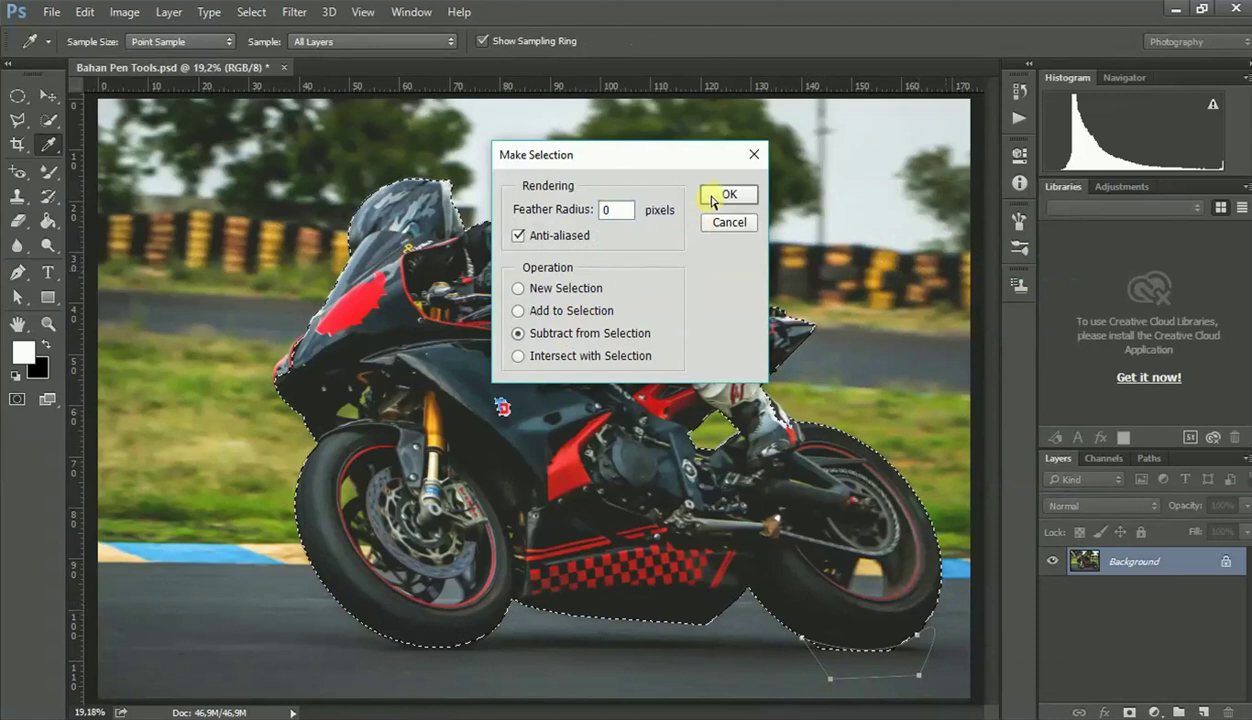
click(727, 194)
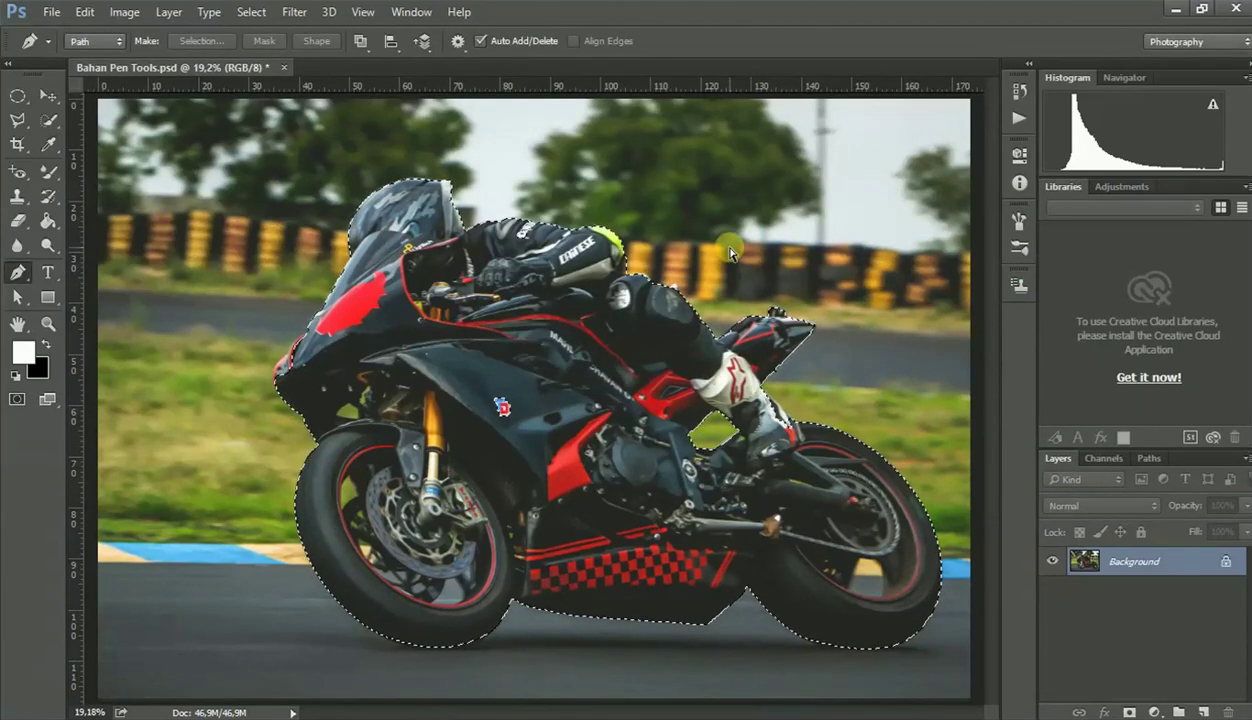
key(ctrl+j)
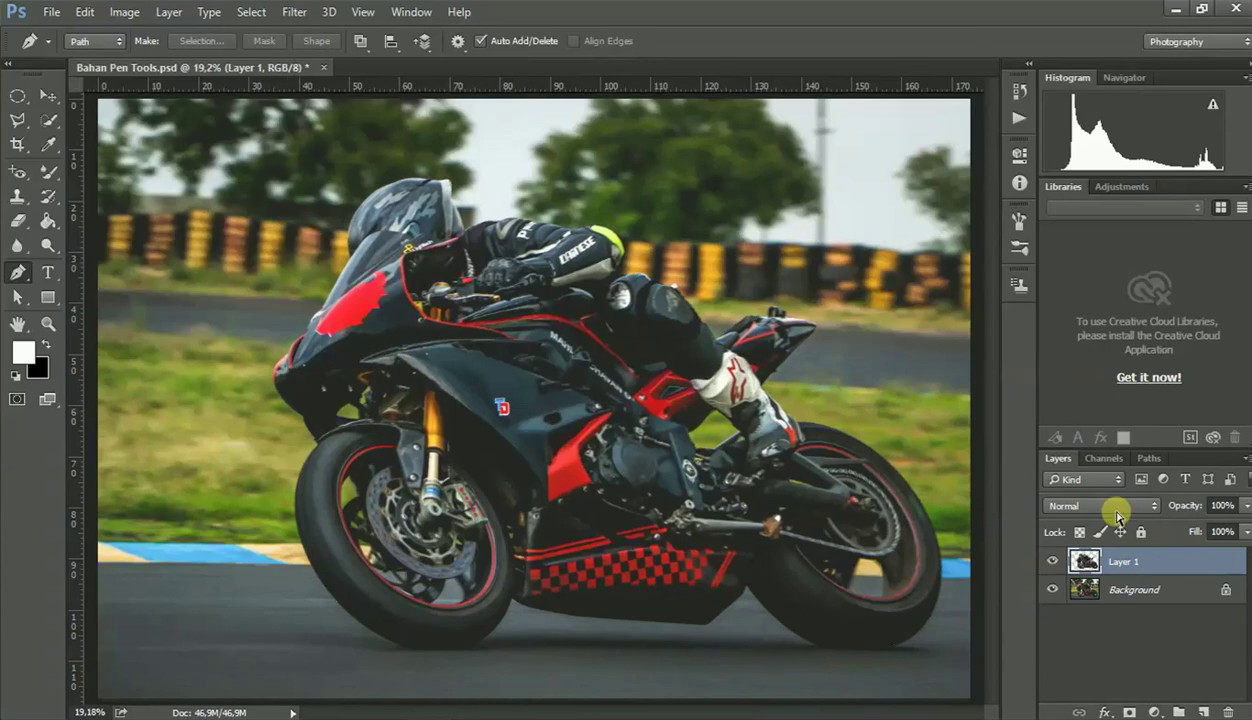
Step: Toggle Background and Layer 1 visibility to check the cut-out, then zoom out
click(1052, 589)
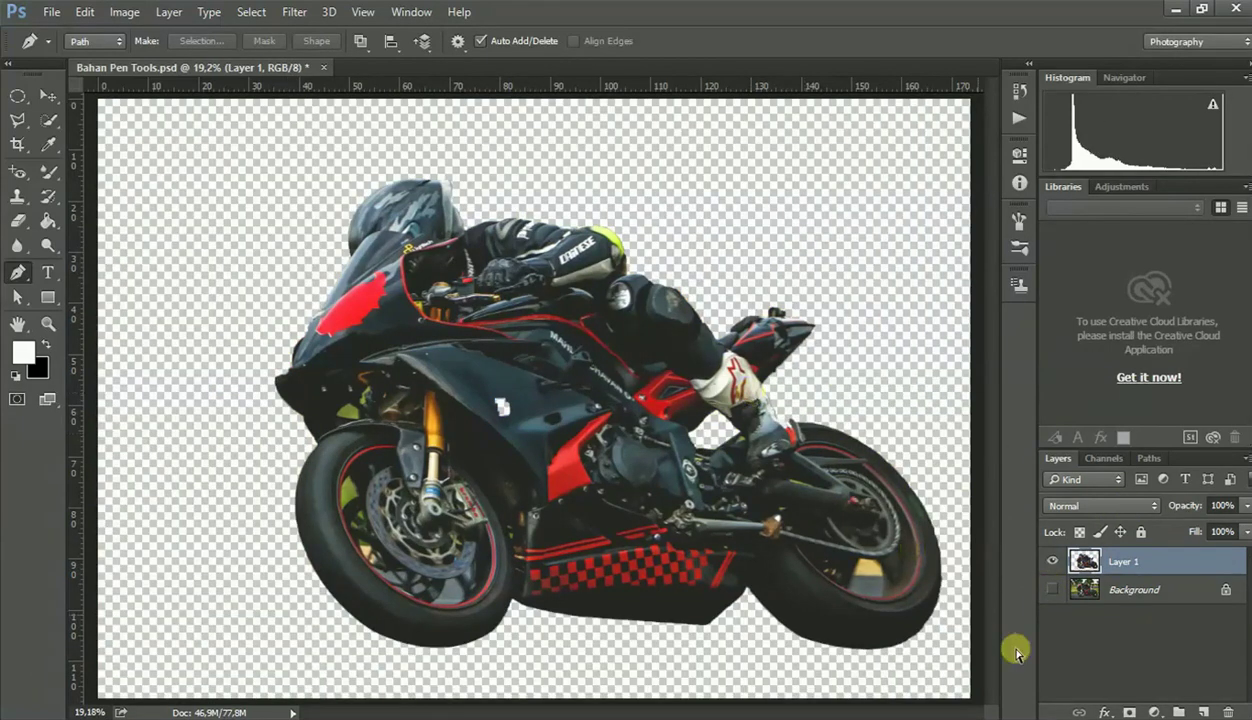
click(1052, 589)
click(1052, 563)
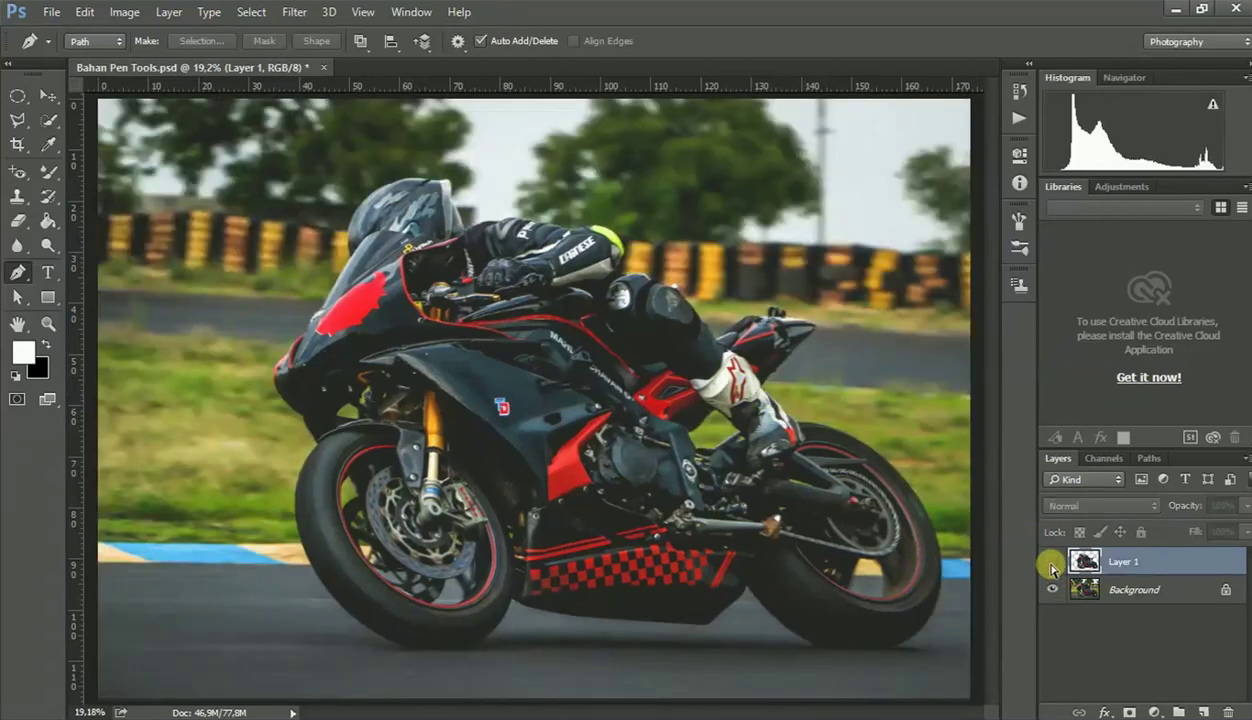
click(1052, 563)
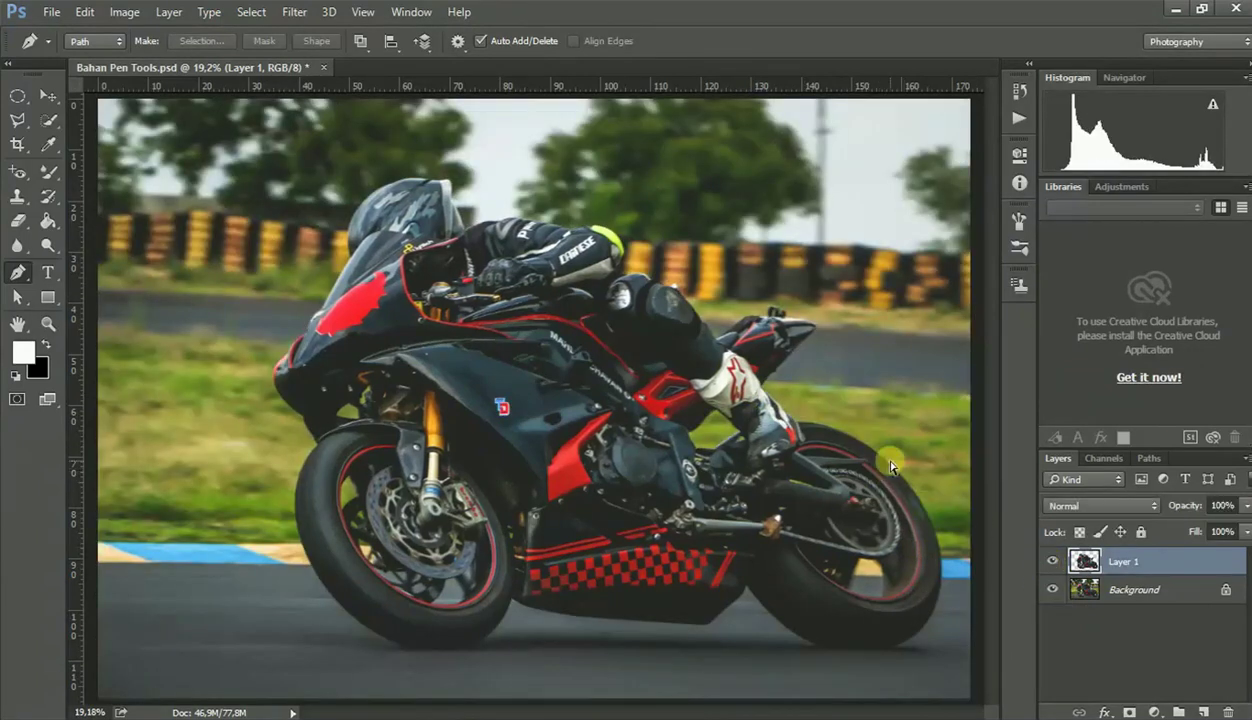
key(ctrl+minus)
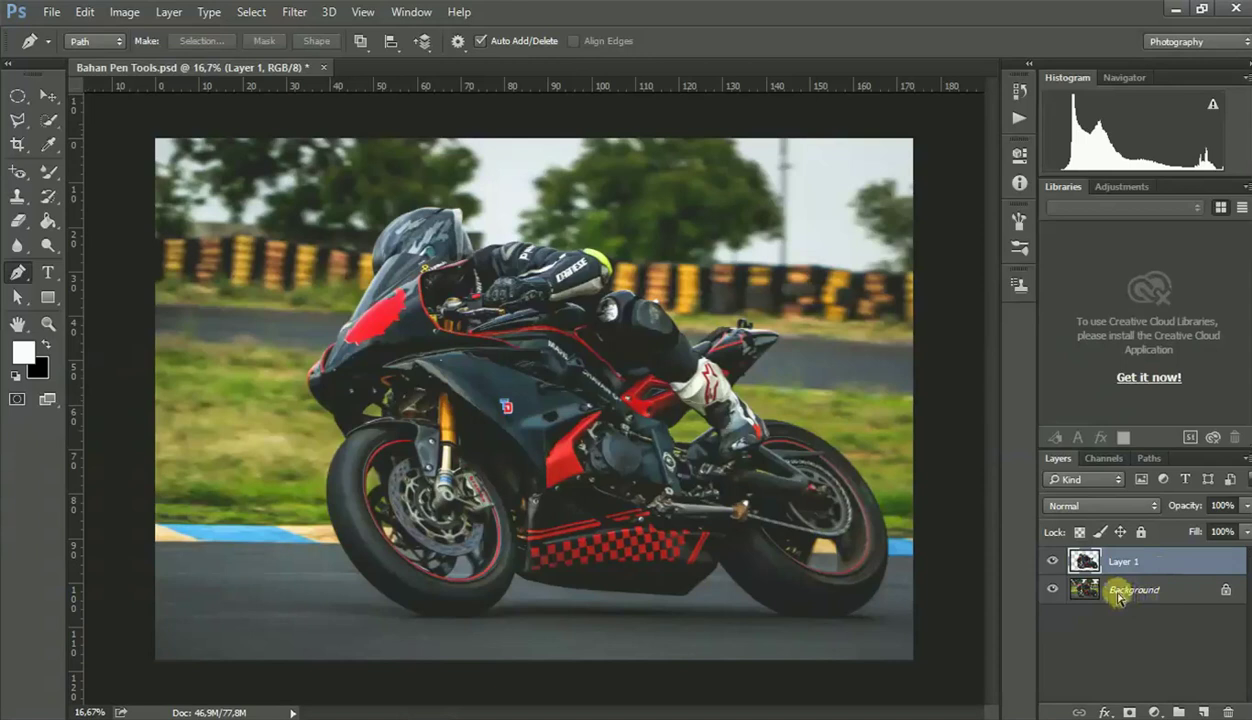
click(1130, 590)
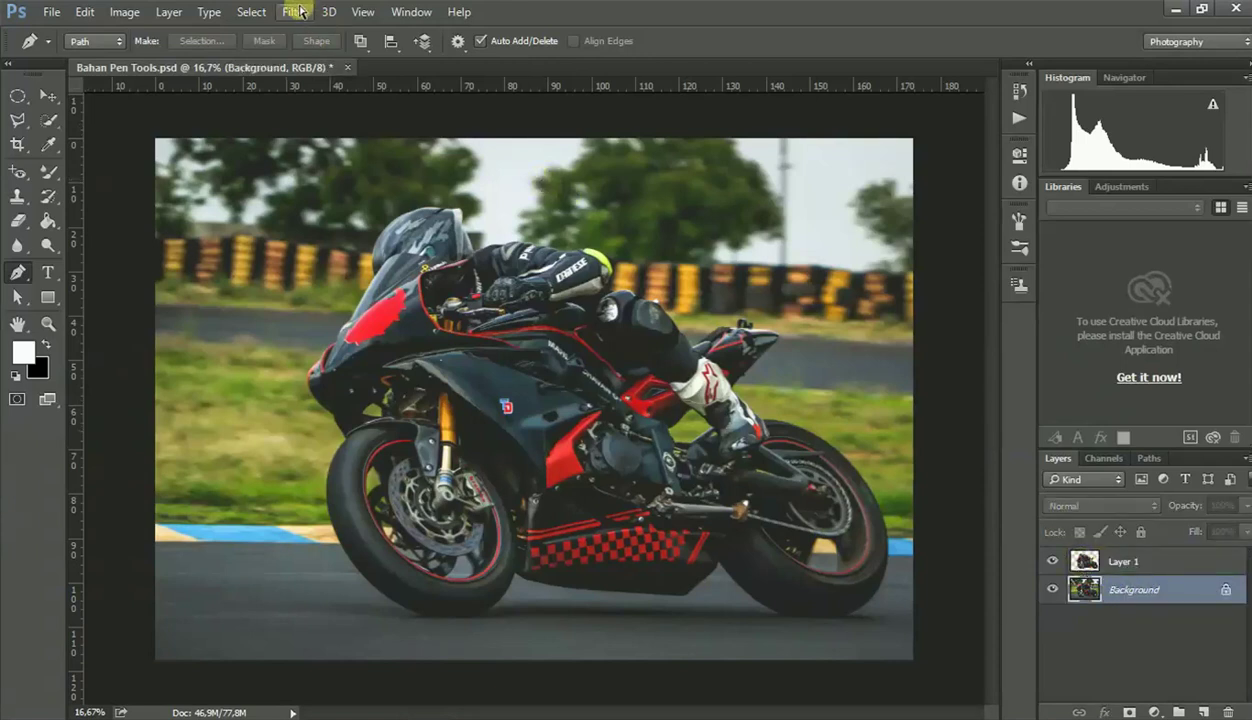
Step: Apply a Motion Blur with Angle 0° and Distance 883 px to the Background layer
click(298, 11)
mouse_move(560, 355)
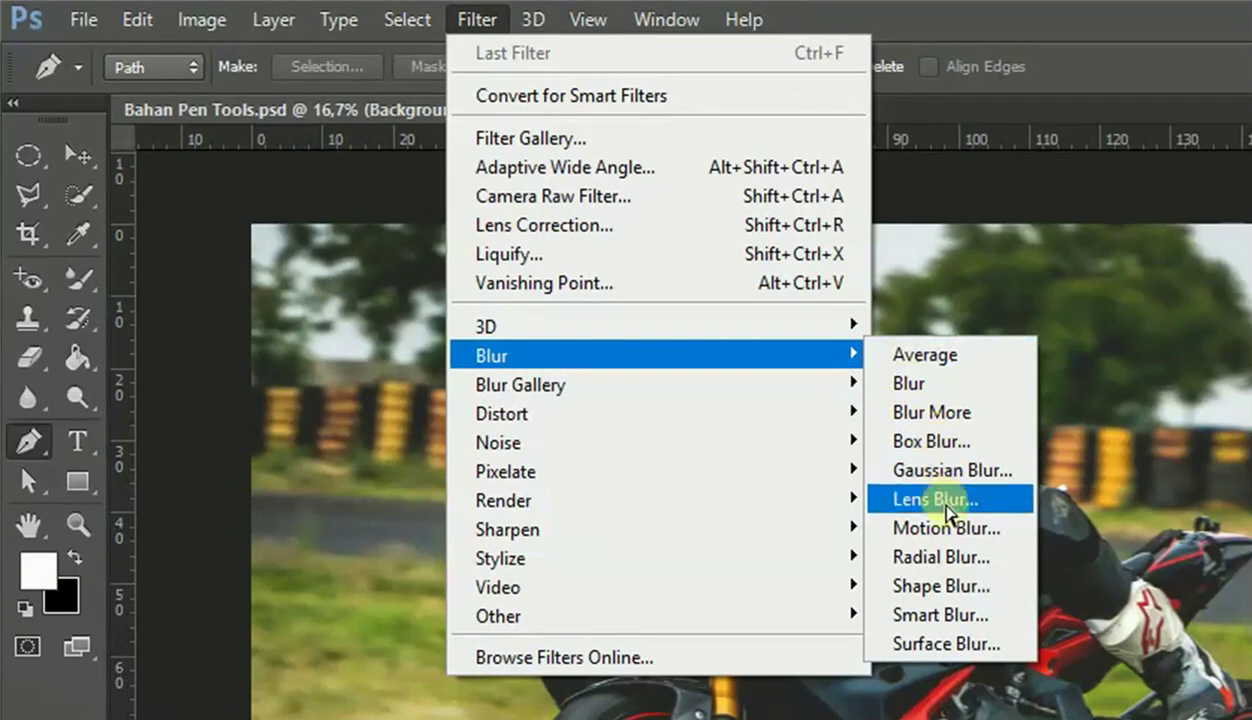
click(950, 533)
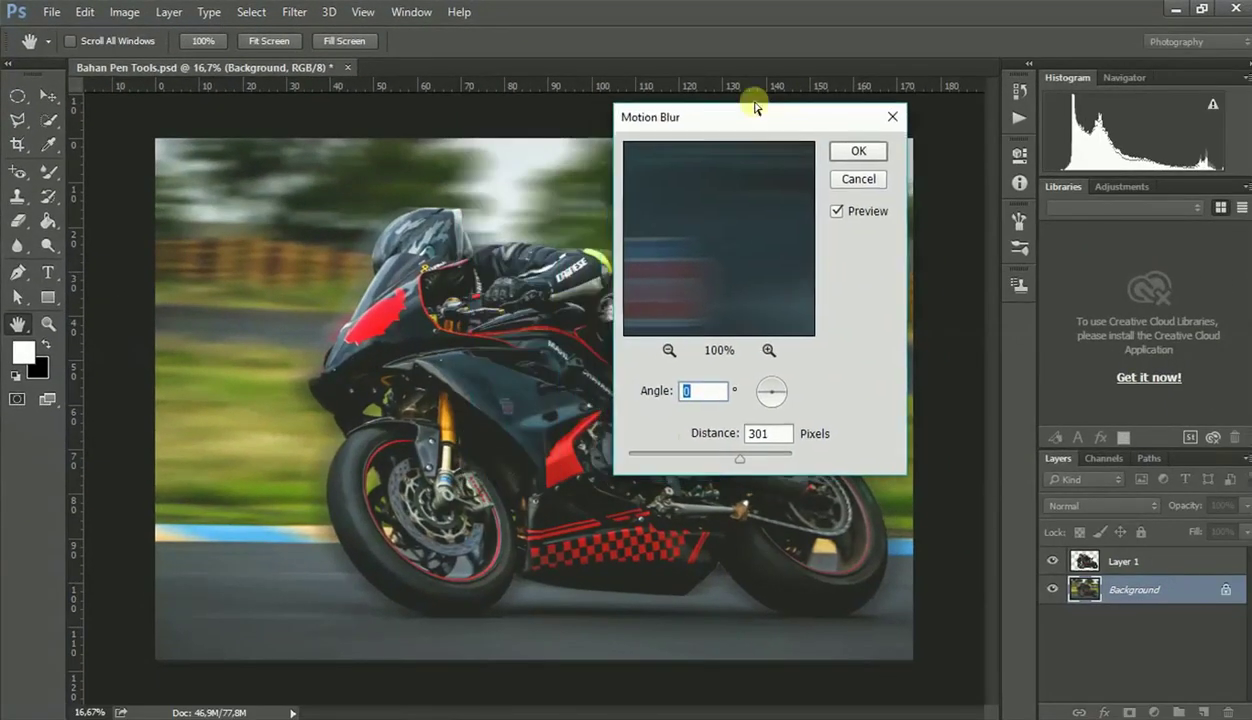
drag(578, 128, 814, 88)
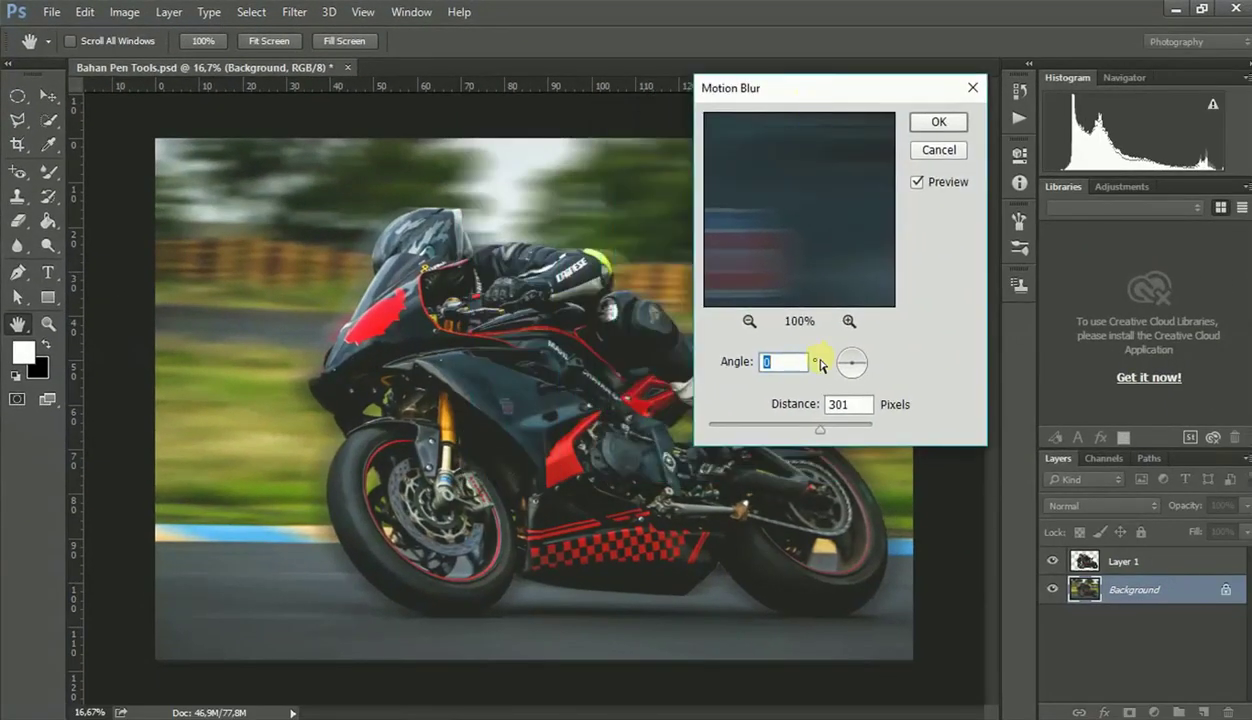
click(750, 322)
click(750, 322)
click(750, 322)
click(750, 322)
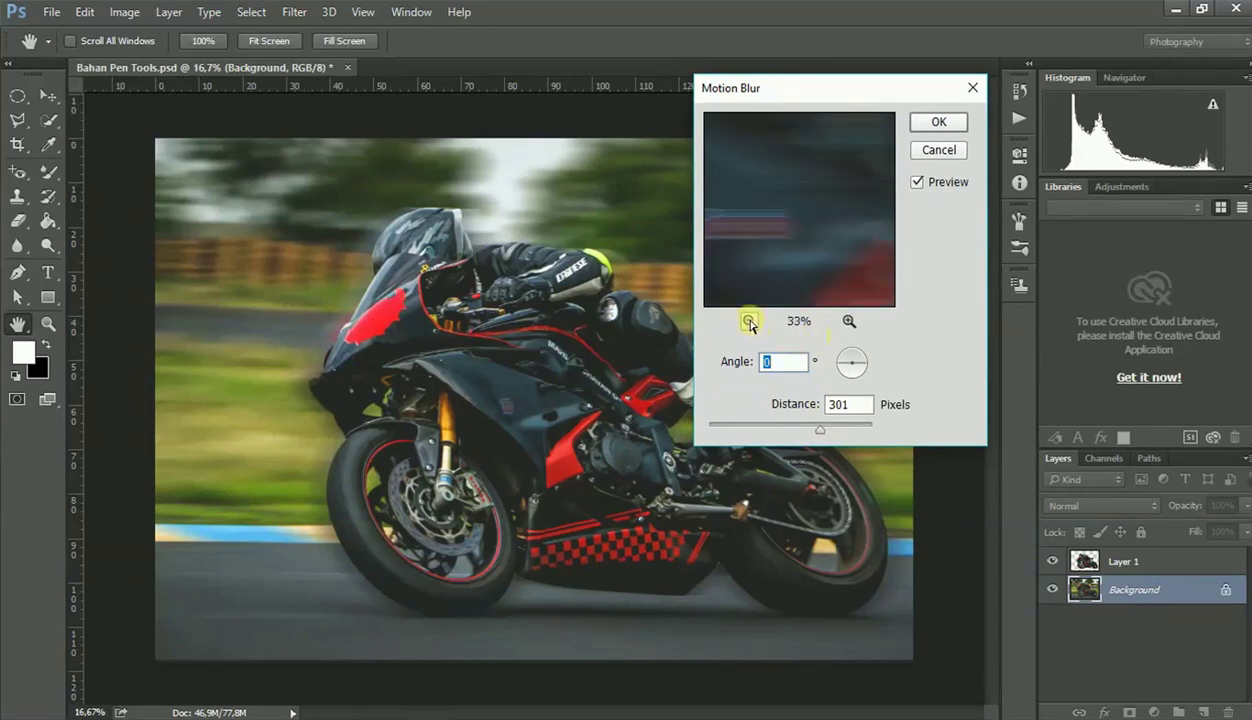
click(750, 322)
click(750, 322)
click(750, 322)
click(750, 322)
click(750, 322)
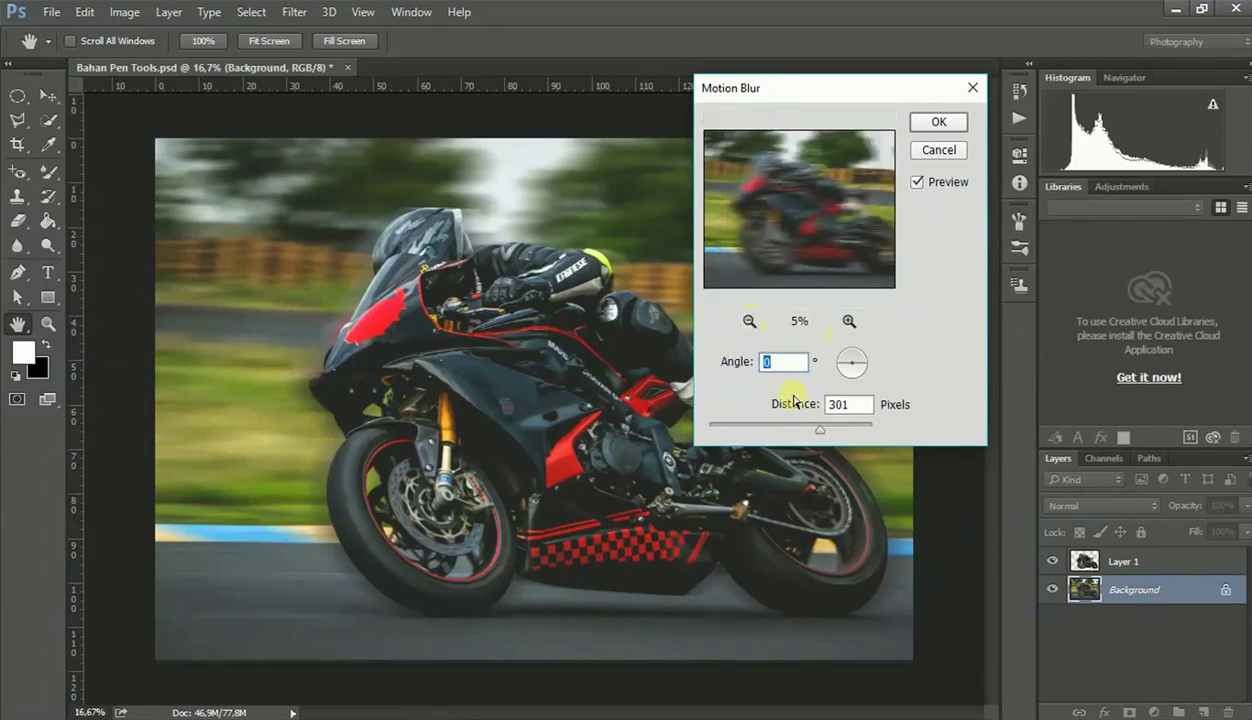
key(Tab)
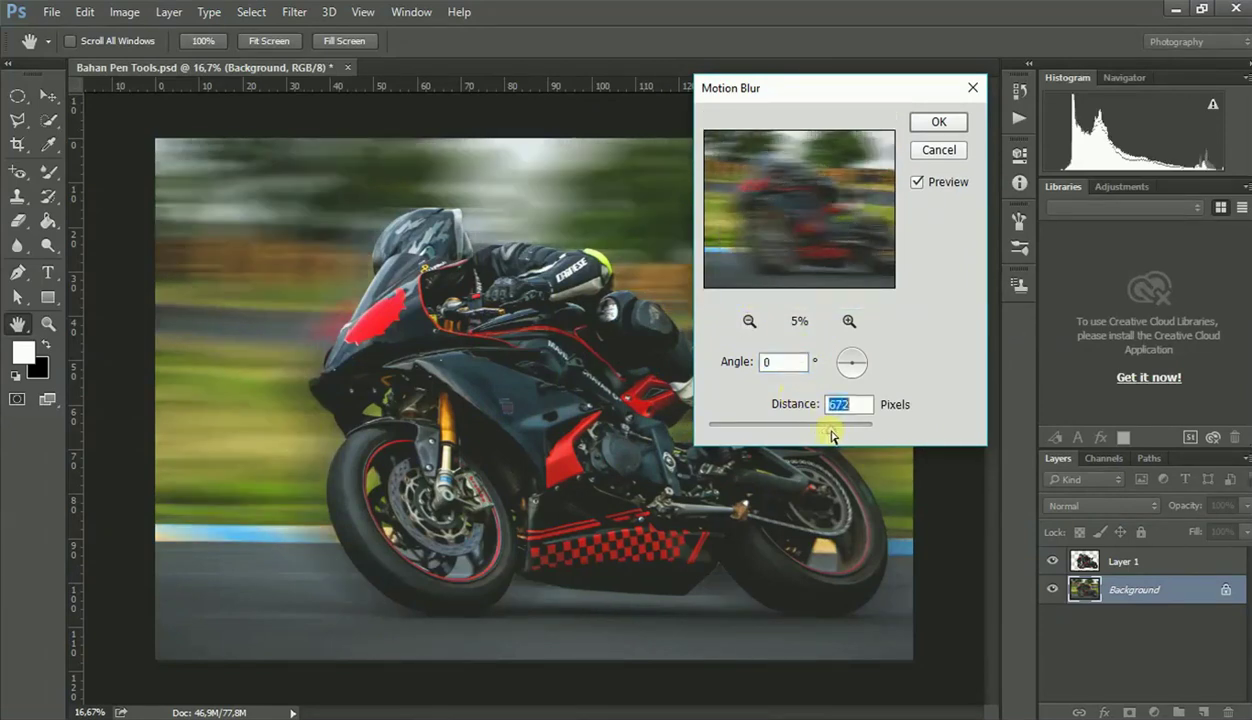
drag(830, 433, 838, 437)
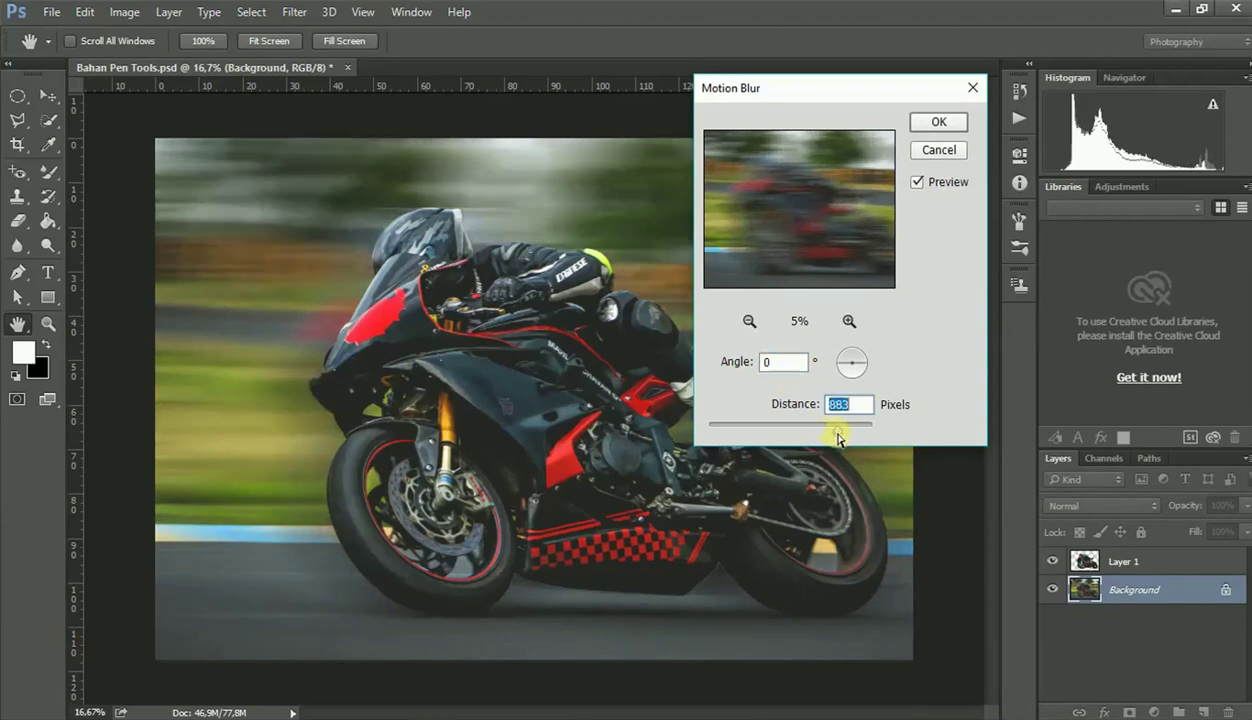
click(939, 123)
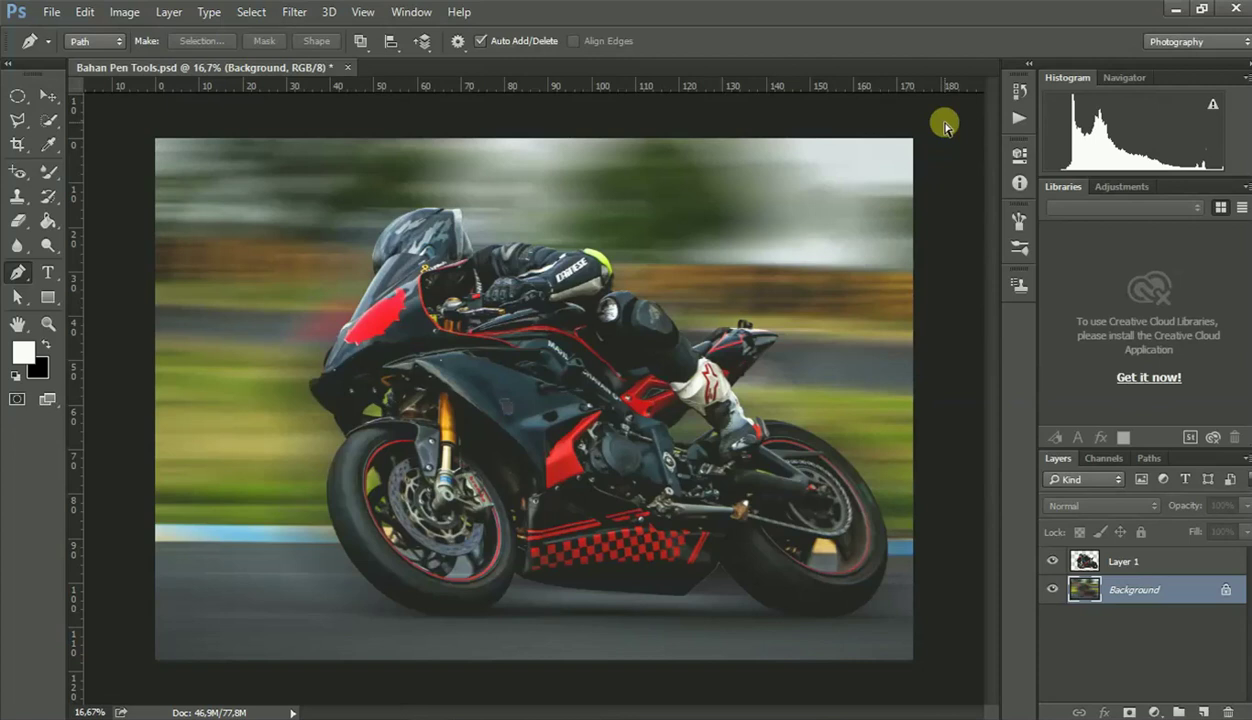
Step: Revert to the Layer Via Copy state in the History panel, removing the Motion Blur
click(1052, 590)
click(1052, 590)
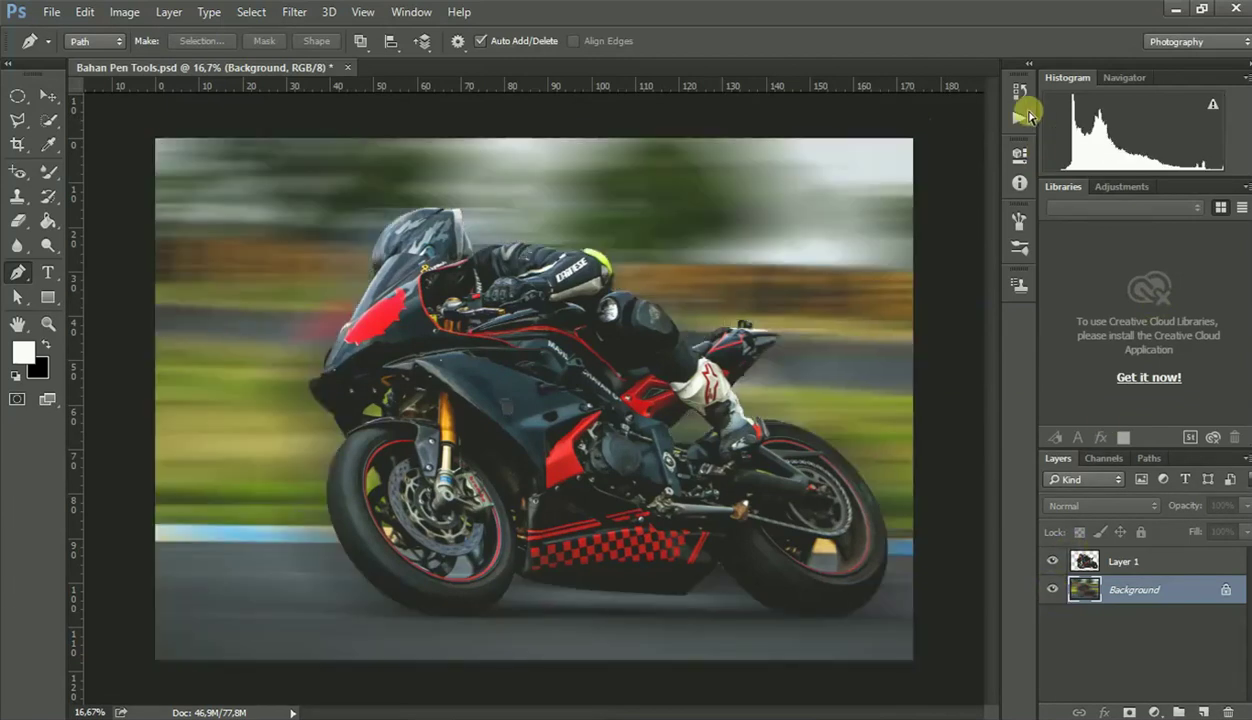
click(1019, 91)
click(930, 297)
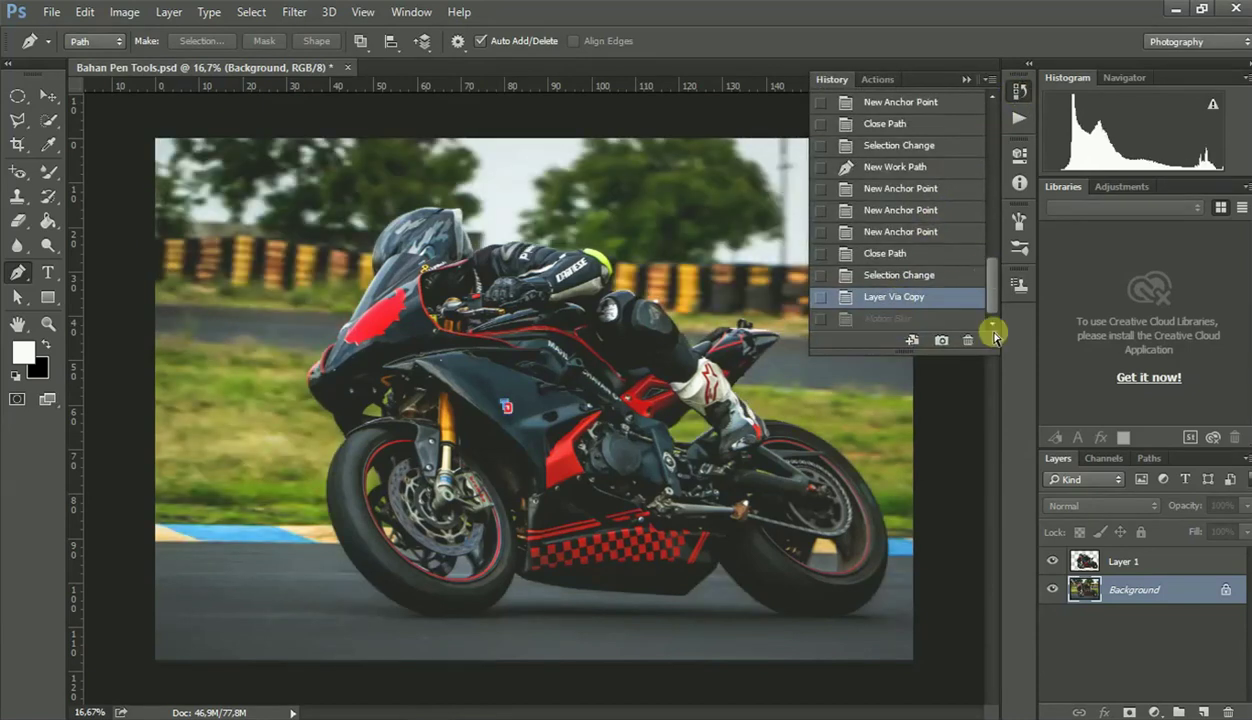
click(959, 324)
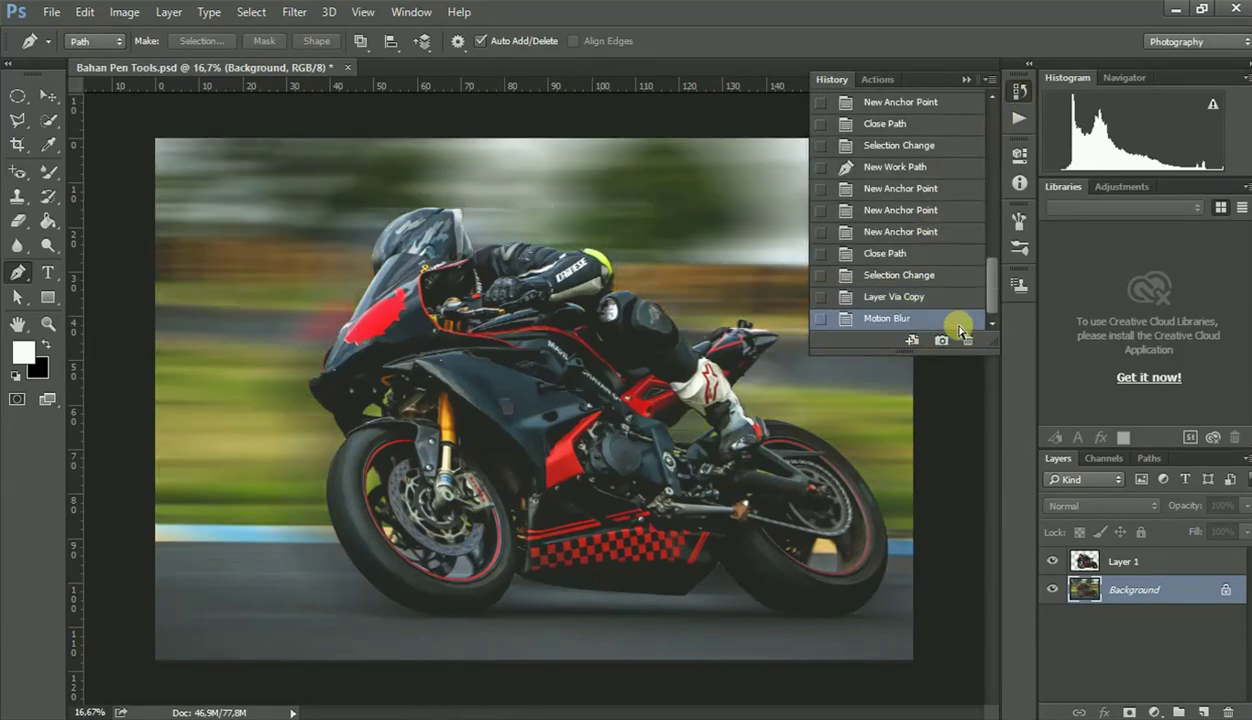
click(905, 296)
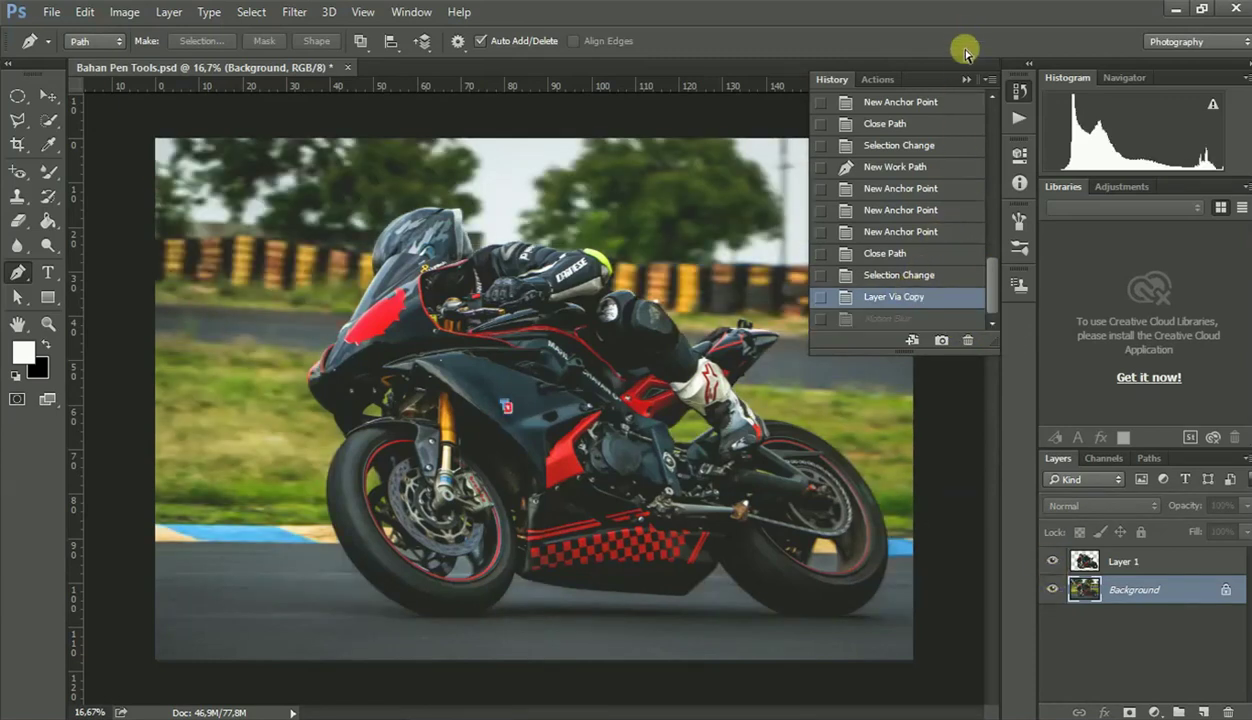
click(966, 79)
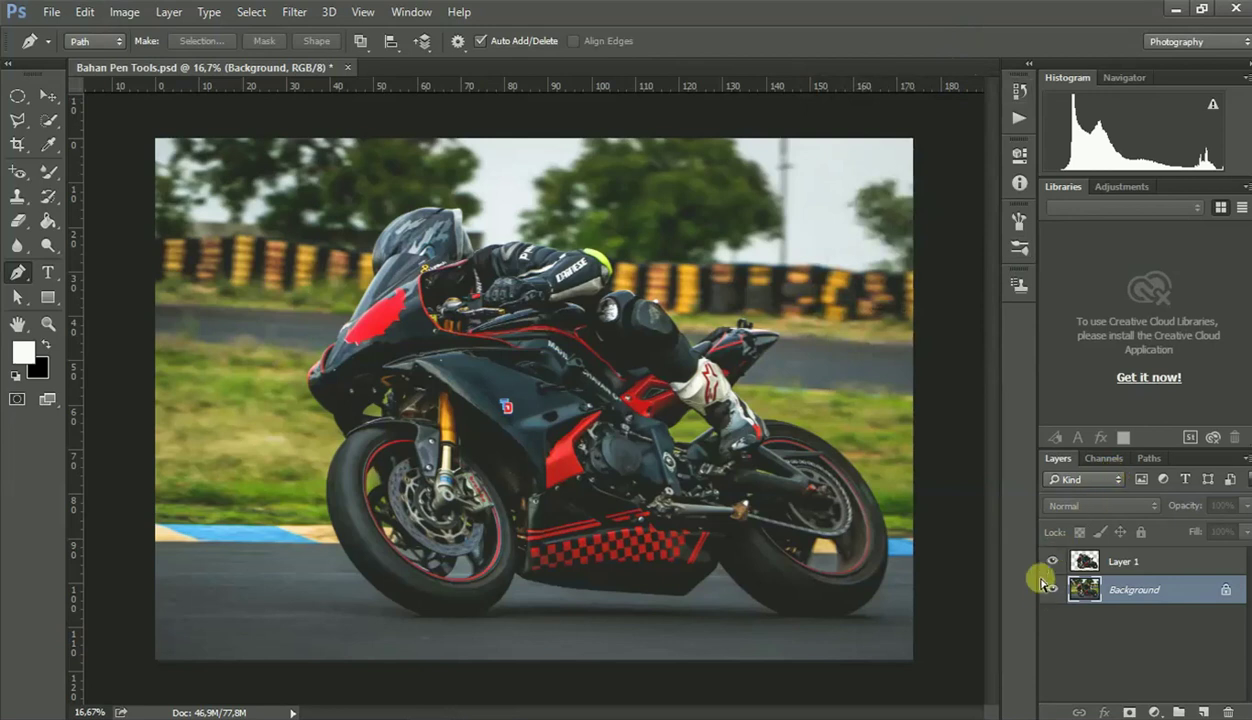
Step: Create Layer 2 and fill it with white using the Paint Bucket
key(ctrl+shift+n)
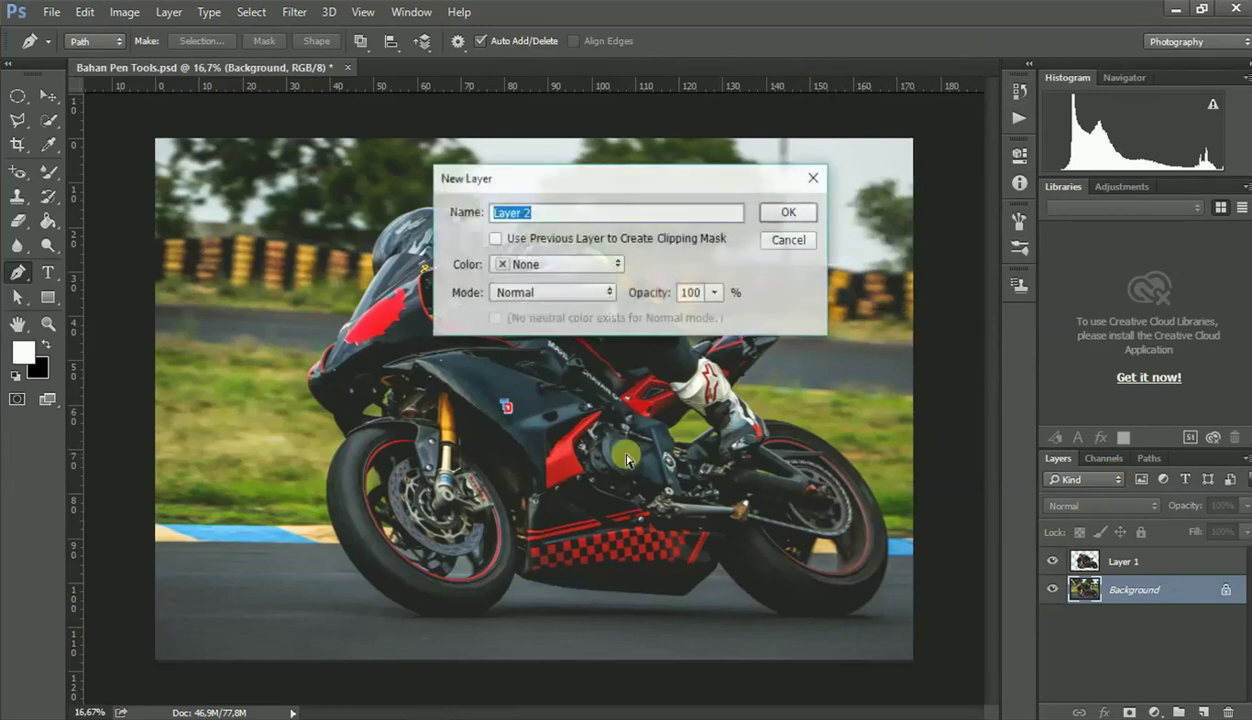
key(Return)
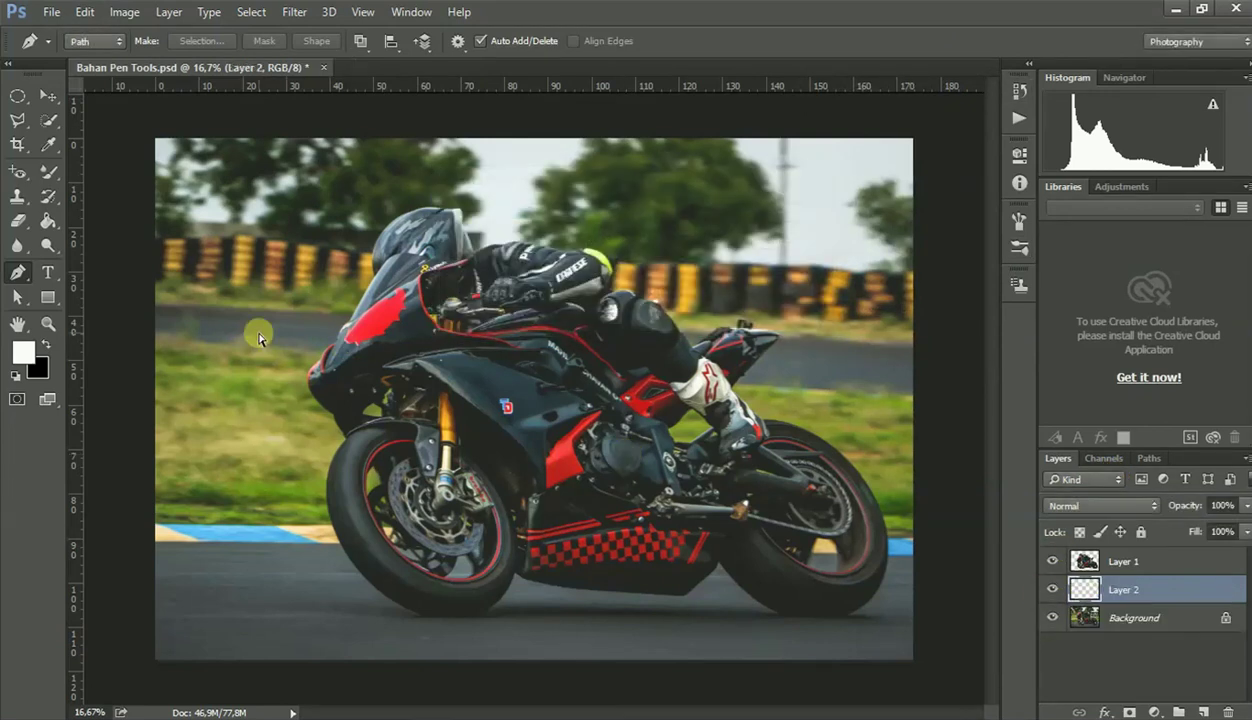
key(g)
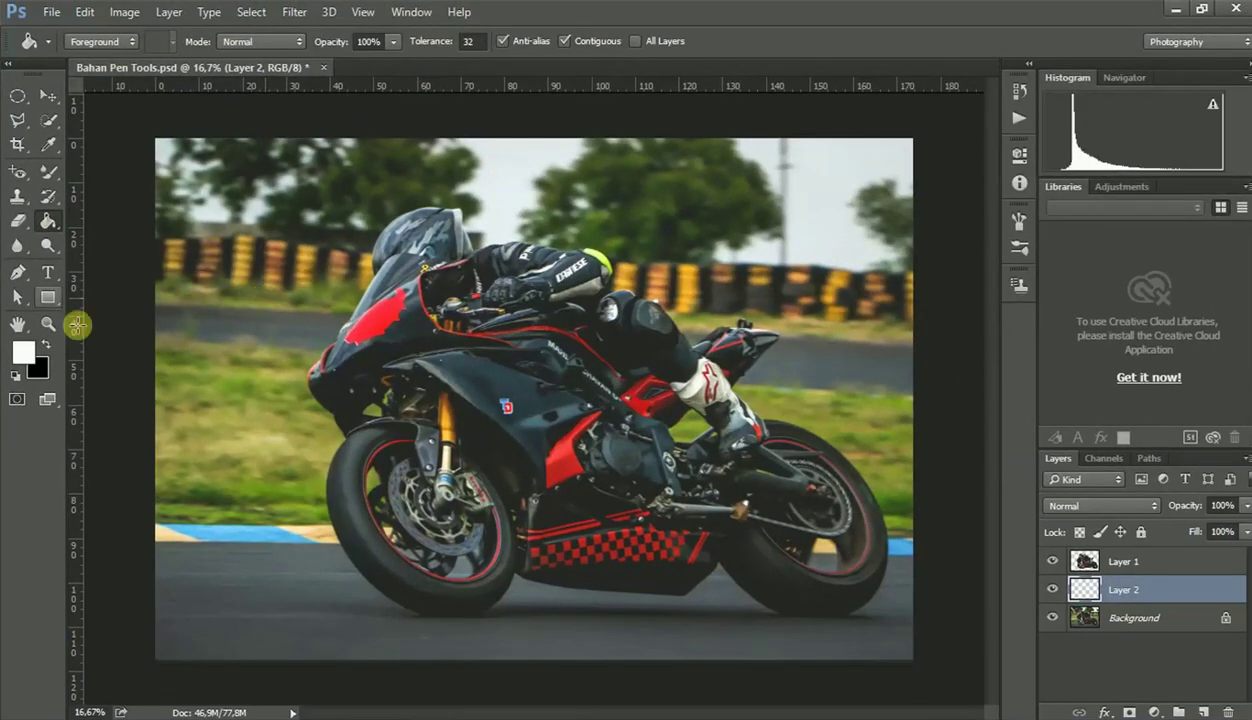
click(159, 168)
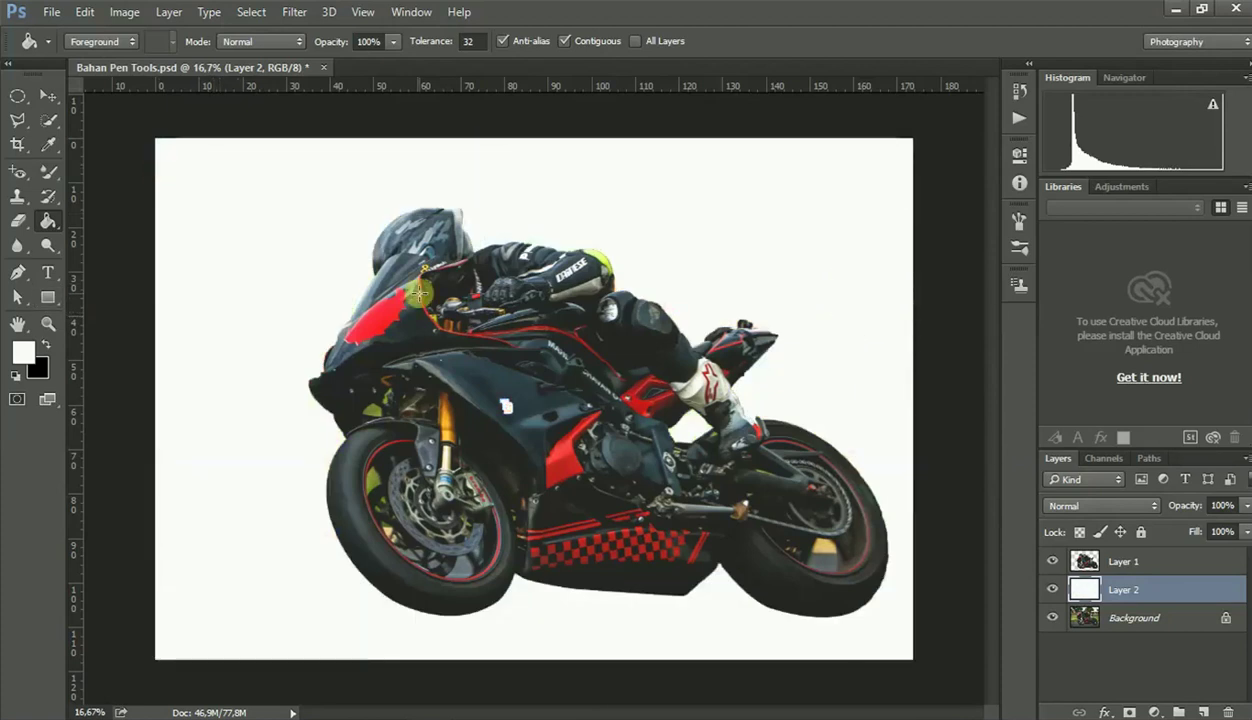
key(ctrl+plus)
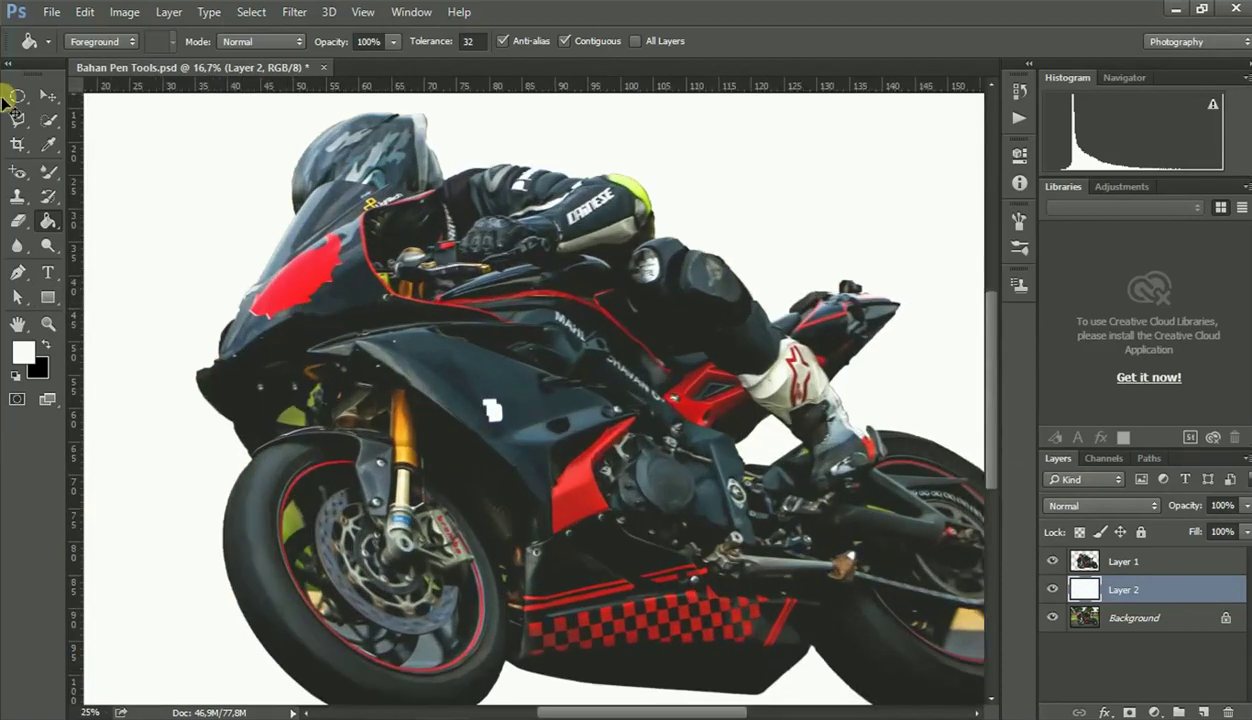
Step: Blur the jagged cut-out edge along the rider's glove on Layer 1
drag(17, 245, 60, 245)
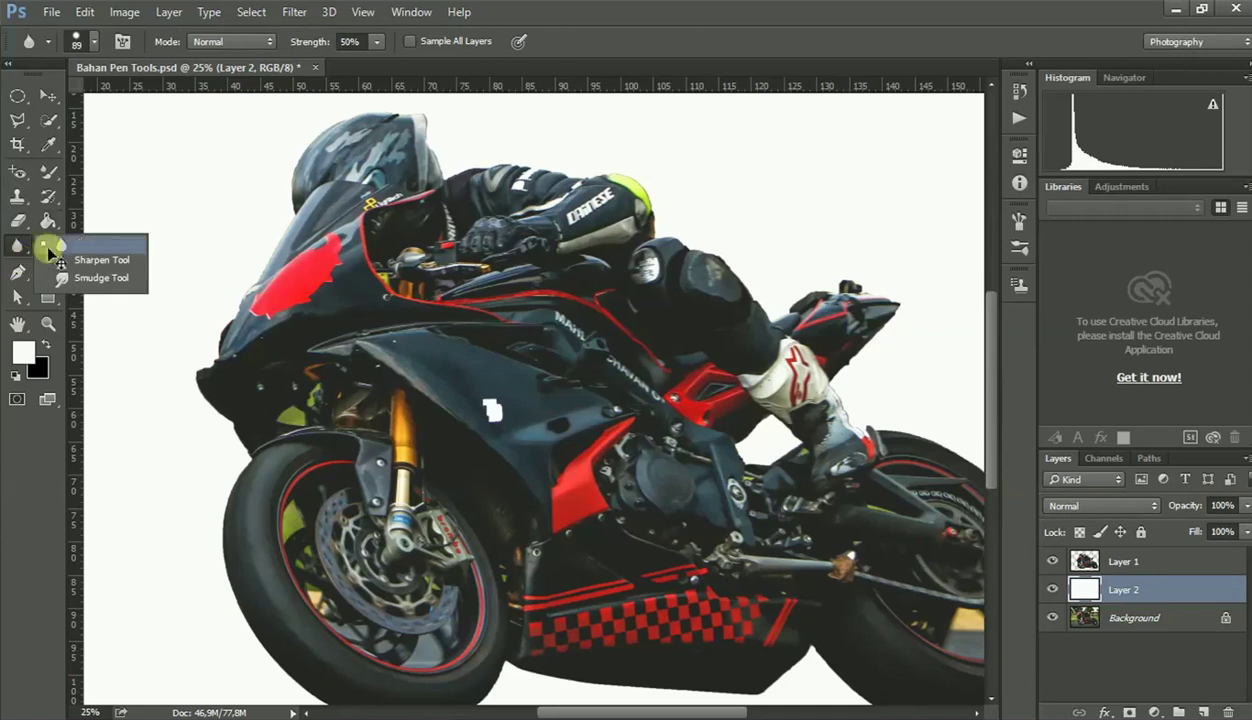
key(ctrl+plus)
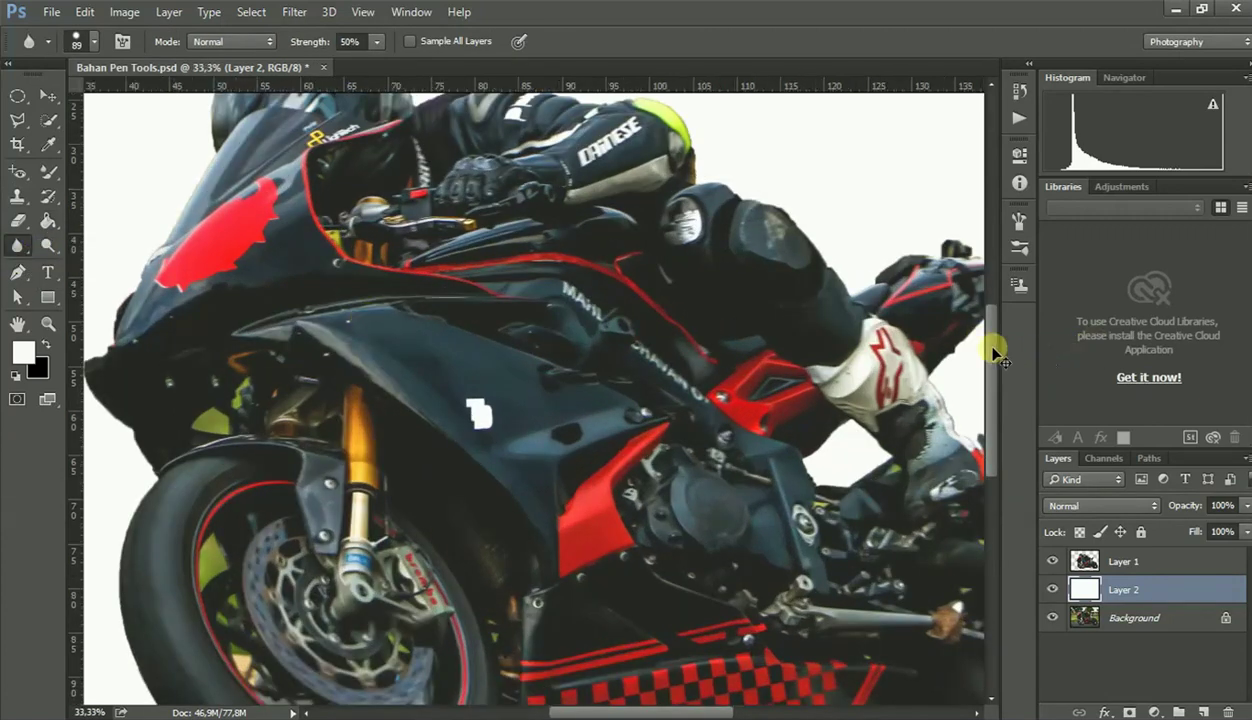
scroll(962, 316, up, 3)
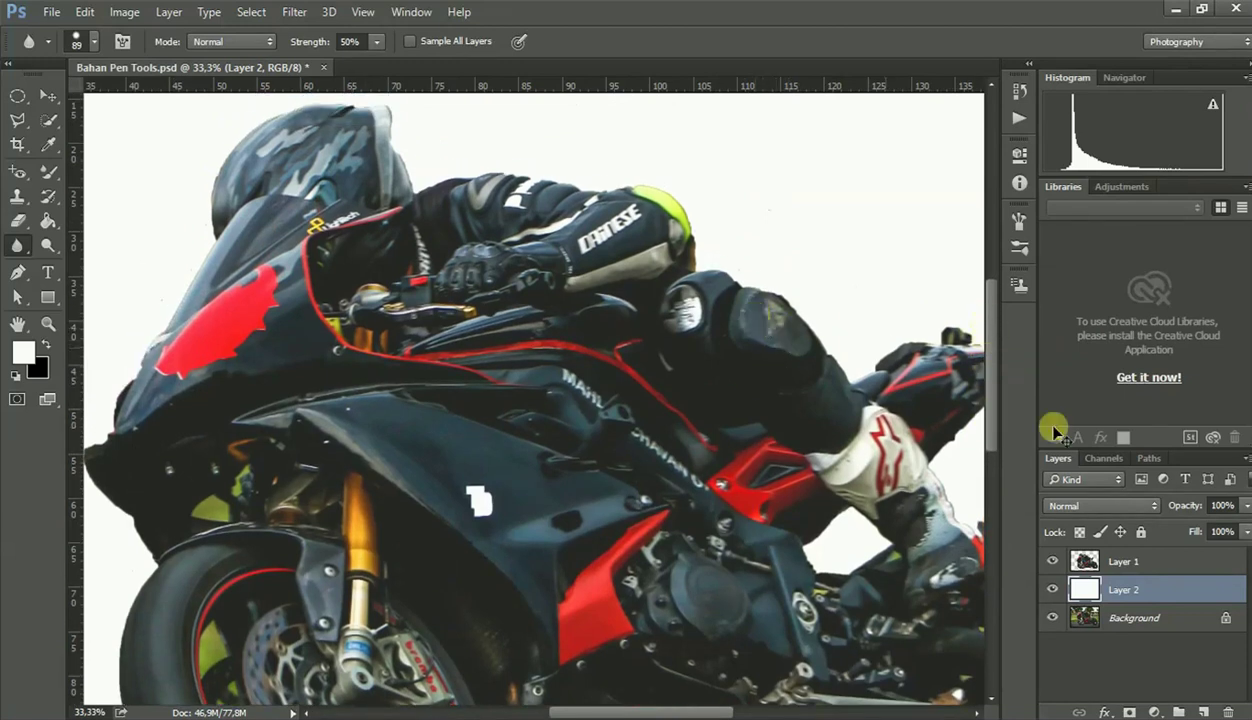
click(1128, 572)
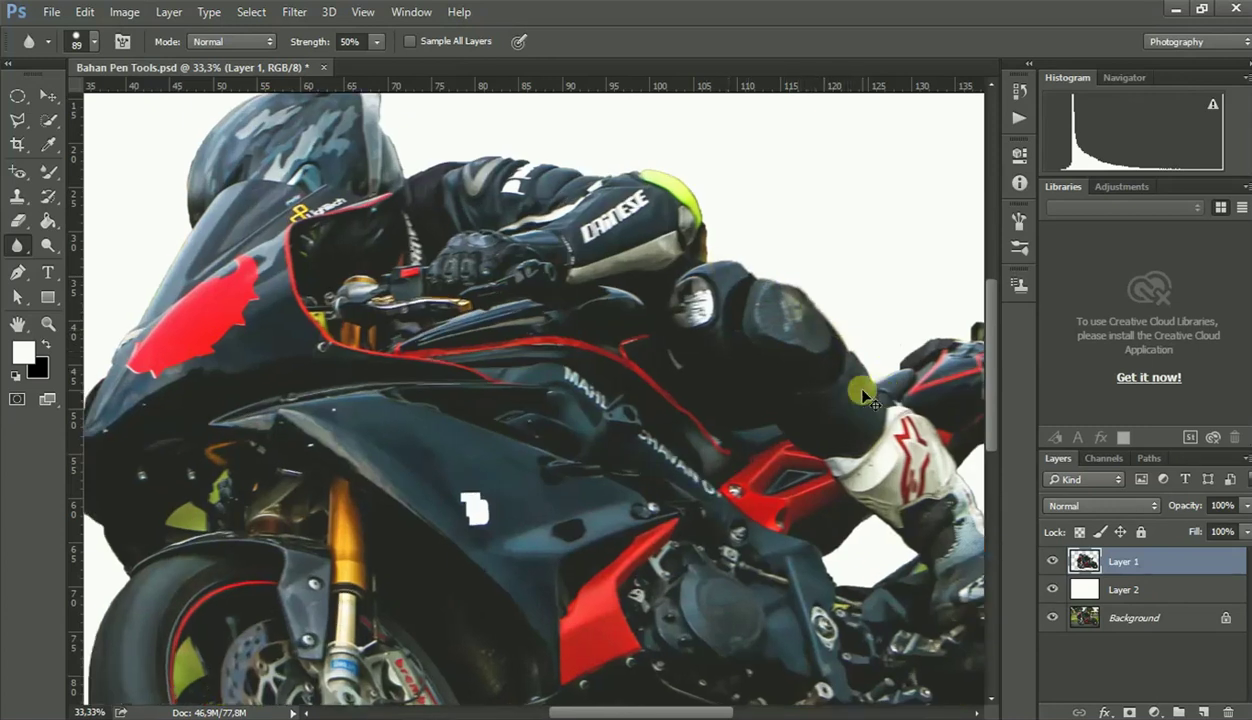
key(ctrl+plus)
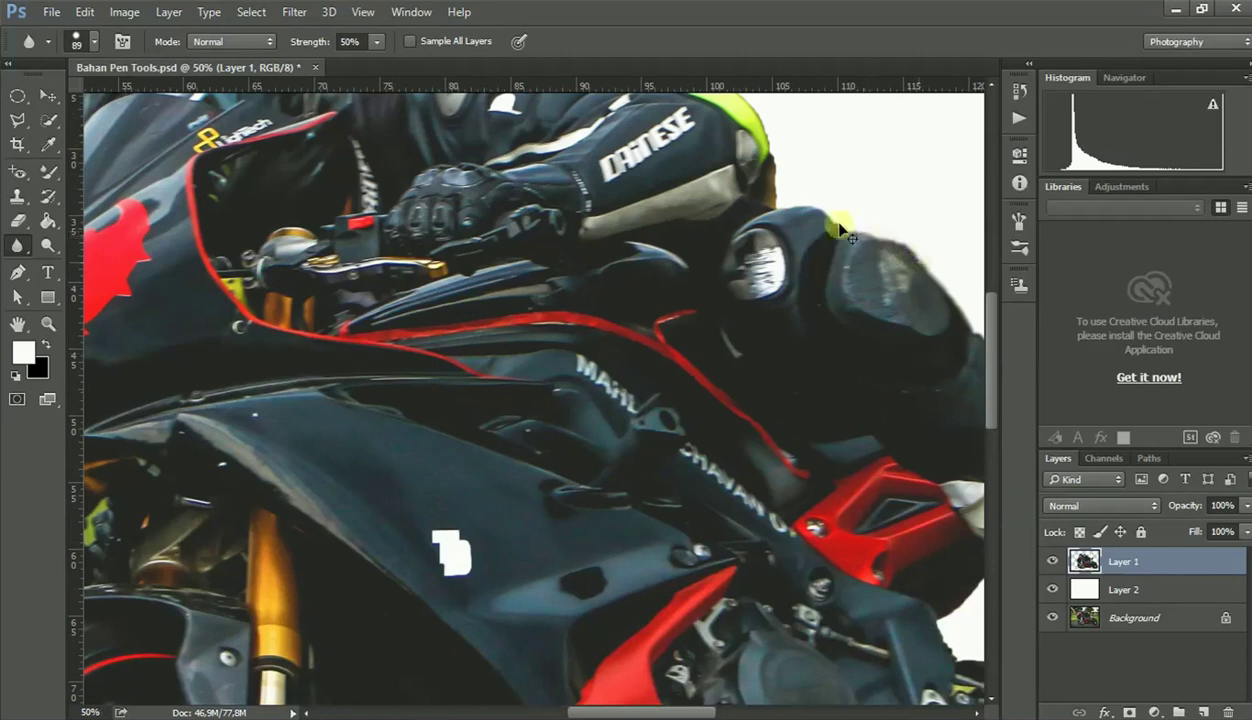
drag(836, 231, 880, 263)
mouse_move(829, 218)
mouse_down()
mouse_move(845, 218)
mouse_move(791, 204)
mouse_move(763, 159)
mouse_move(782, 195)
mouse_move(968, 307)
mouse_up()
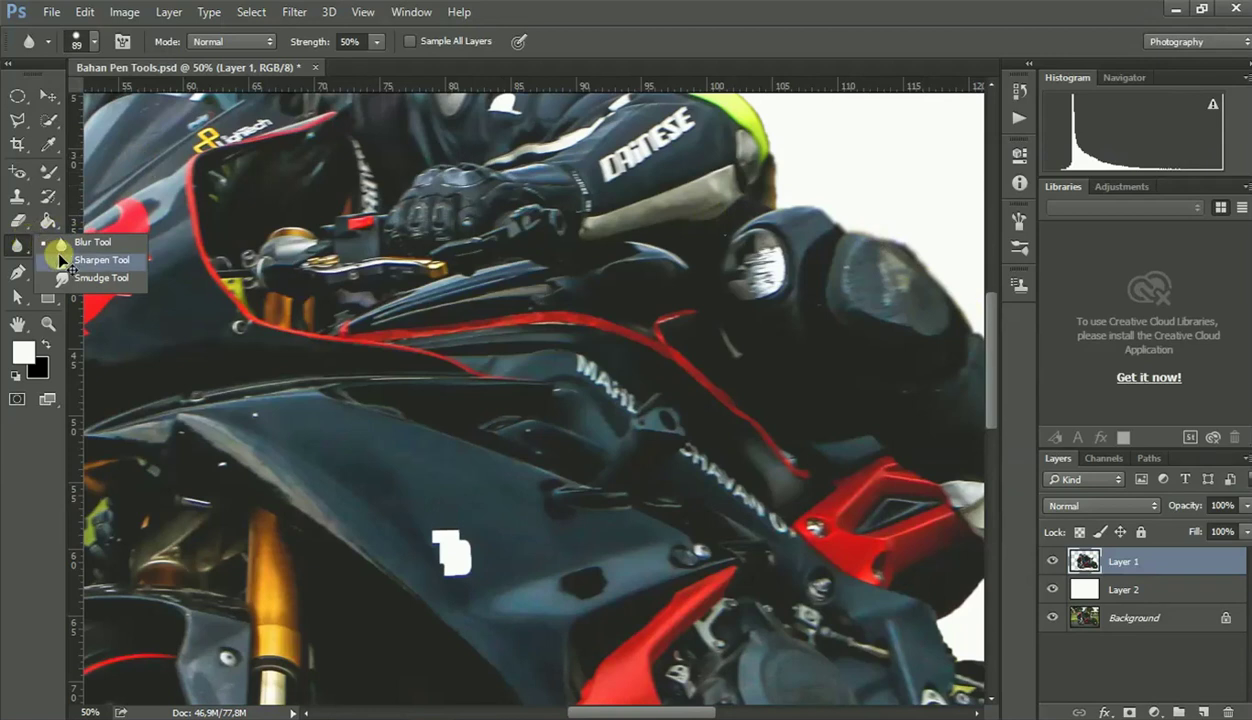
drag(27, 243, 57, 252)
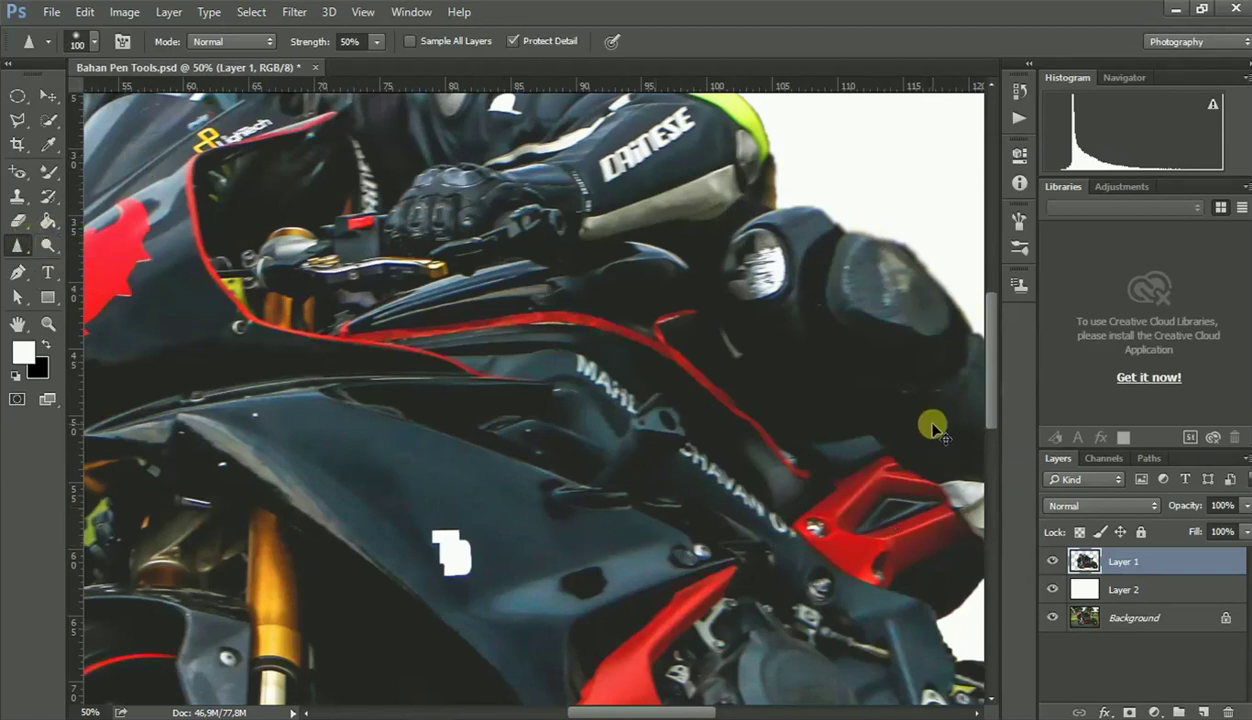
Step: Sharpen the MAHL lettering and the lettering below it on the bike's frame
drag(996, 357, 991, 383)
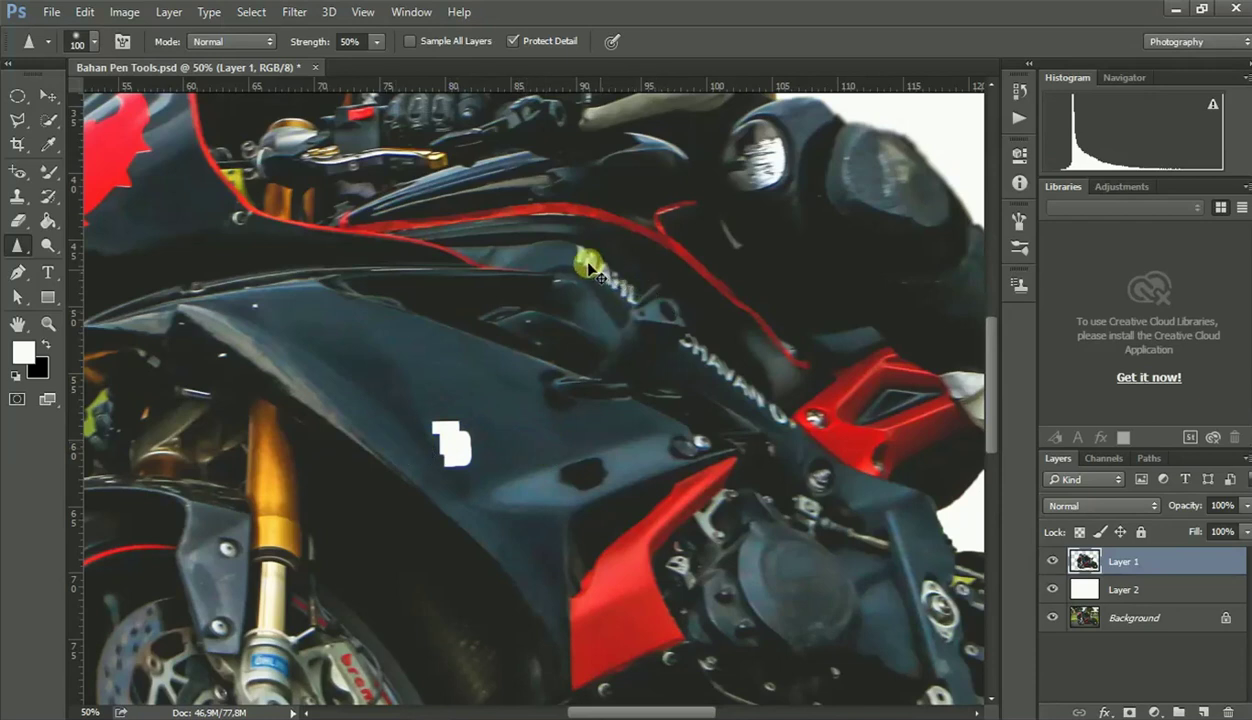
mouse_move(586, 250)
mouse_down()
mouse_move(612, 292)
mouse_move(581, 245)
mouse_move(636, 284)
mouse_up()
mouse_move(697, 344)
mouse_down()
mouse_move(752, 403)
mouse_move(679, 335)
mouse_move(775, 410)
mouse_move(635, 290)
mouse_up()
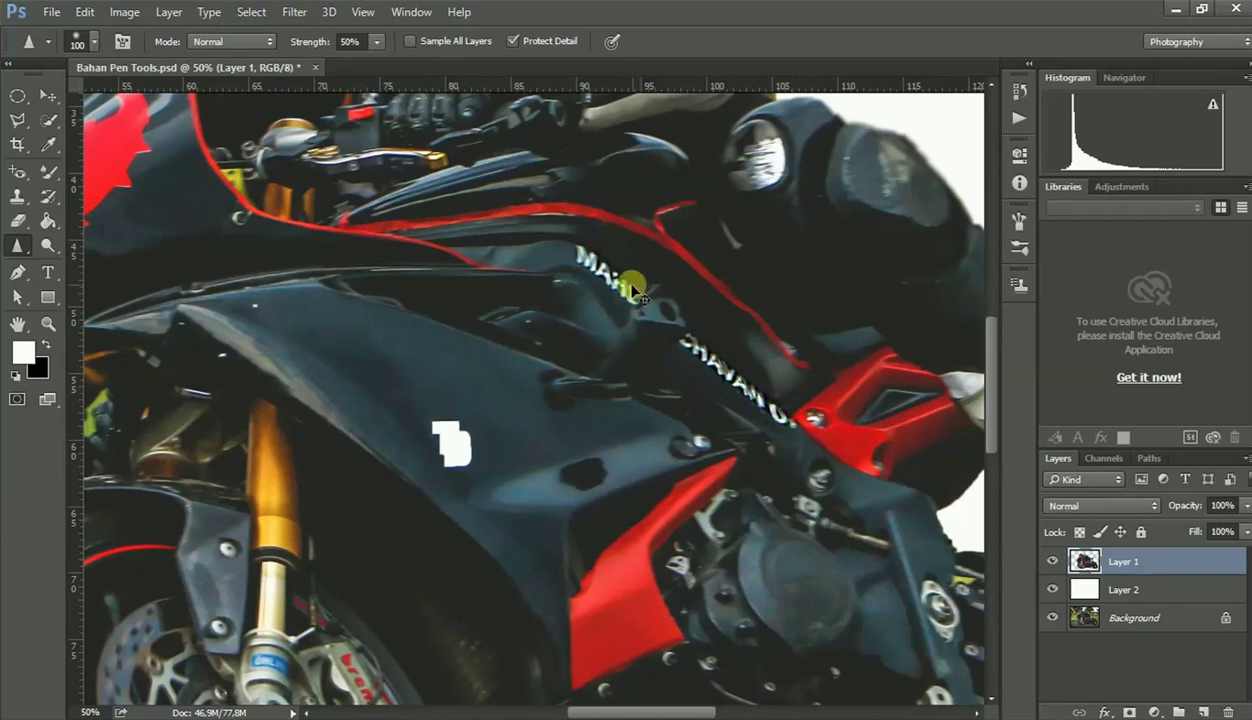
mouse_move(575, 255)
mouse_down()
mouse_move(578, 243)
mouse_move(590, 268)
mouse_move(626, 283)
mouse_up()
drag(20, 246, 58, 280)
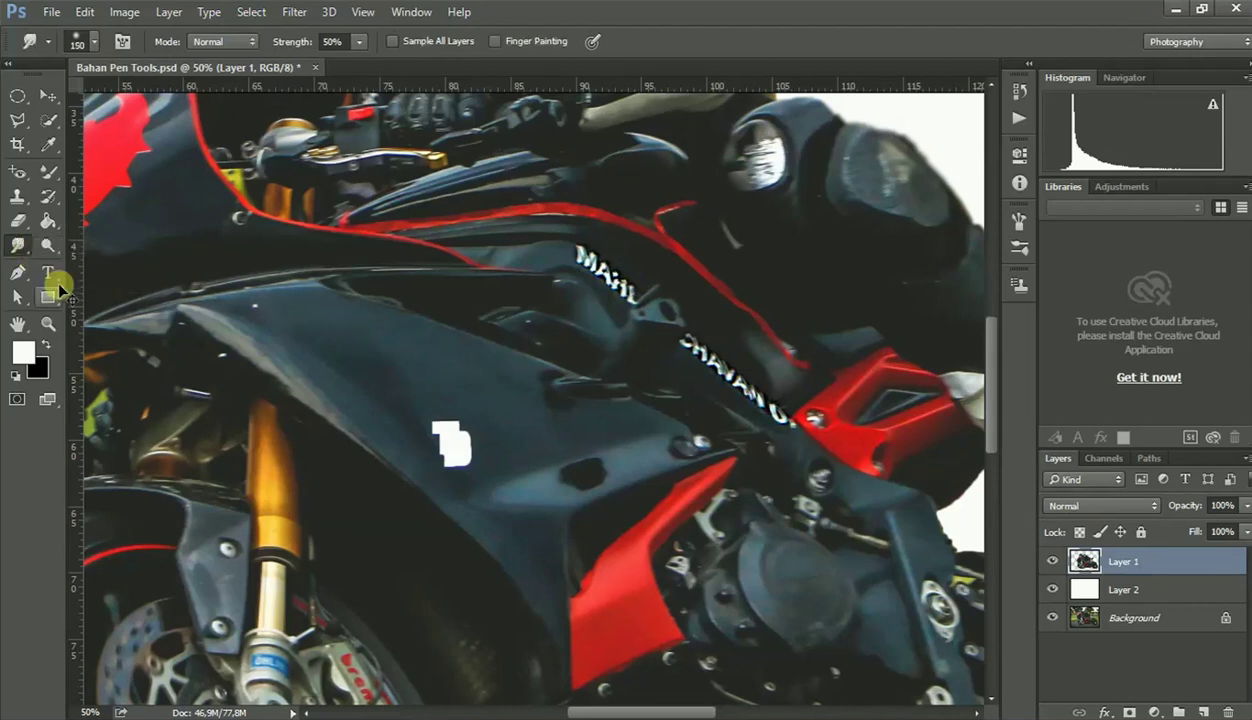
Step: Smudge the front tyre's cut-out edge even with three strokes, then hide white Layer 2 to reveal the race-track photo
click(203, 287)
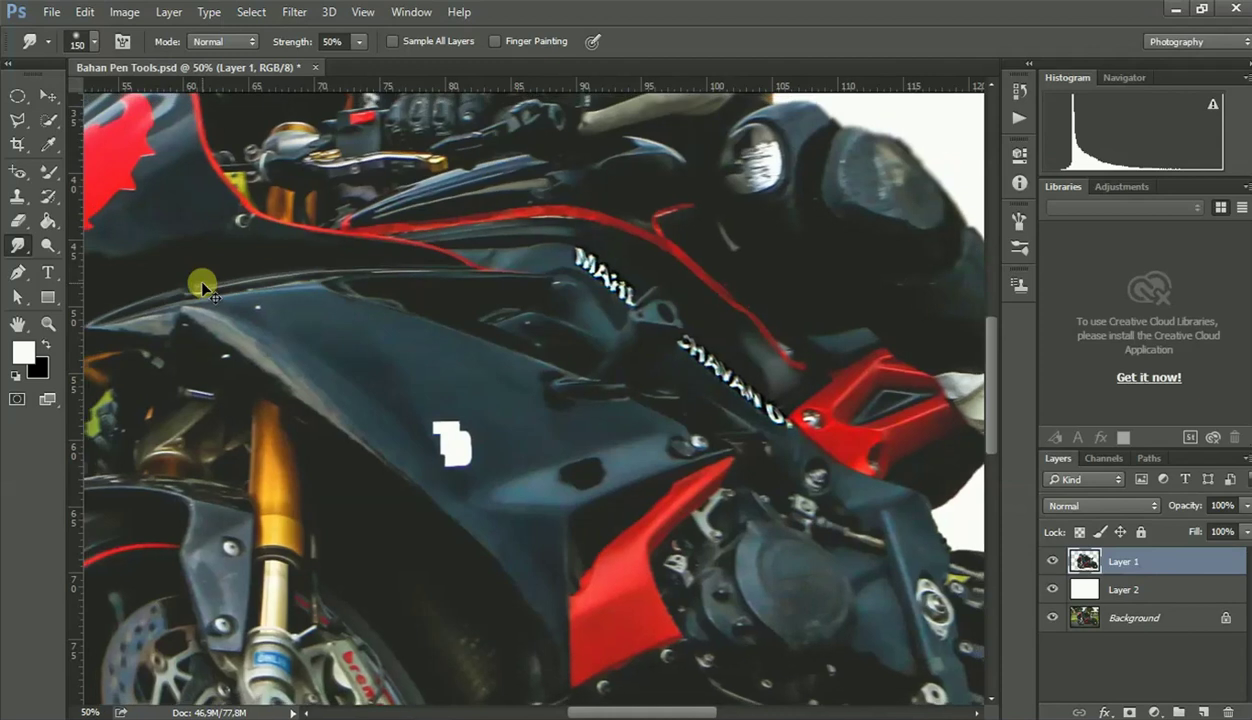
key(ctrl+minus)
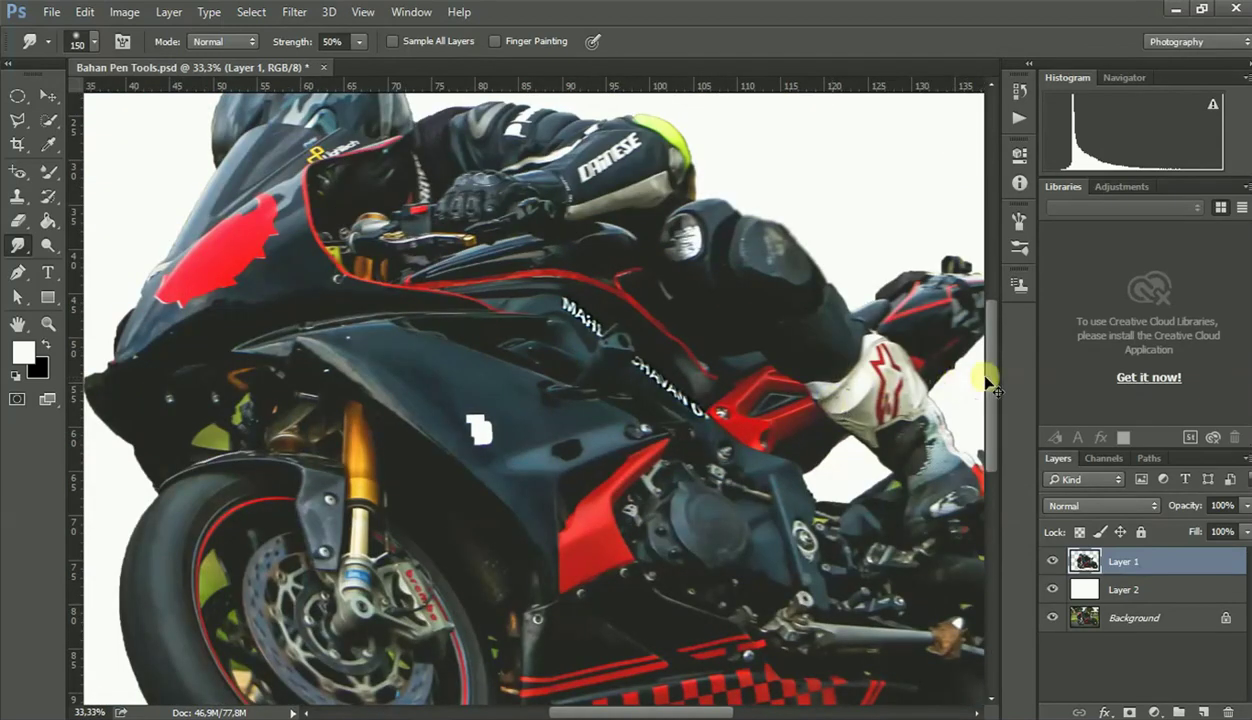
scroll(989, 401, down, 3)
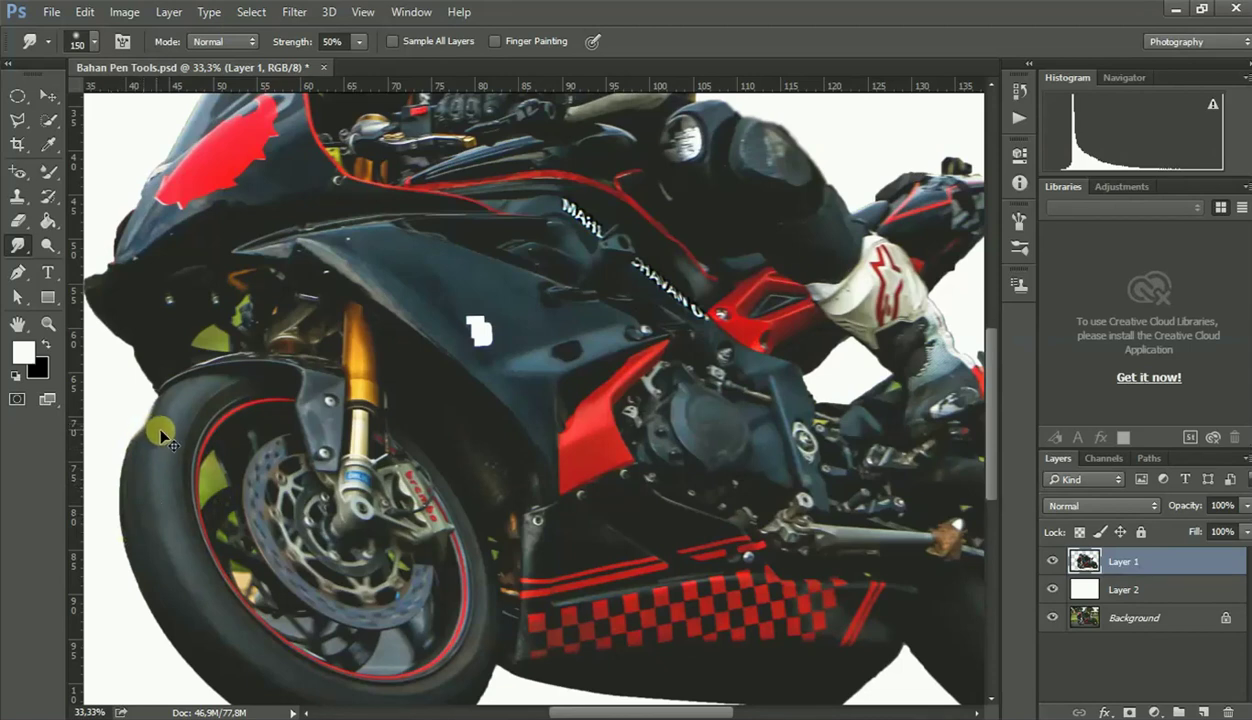
drag(158, 436, 140, 495)
drag(87, 511, 173, 511)
mouse_move(108, 467)
mouse_down()
mouse_move(150, 400)
mouse_move(117, 497)
mouse_move(139, 424)
mouse_up()
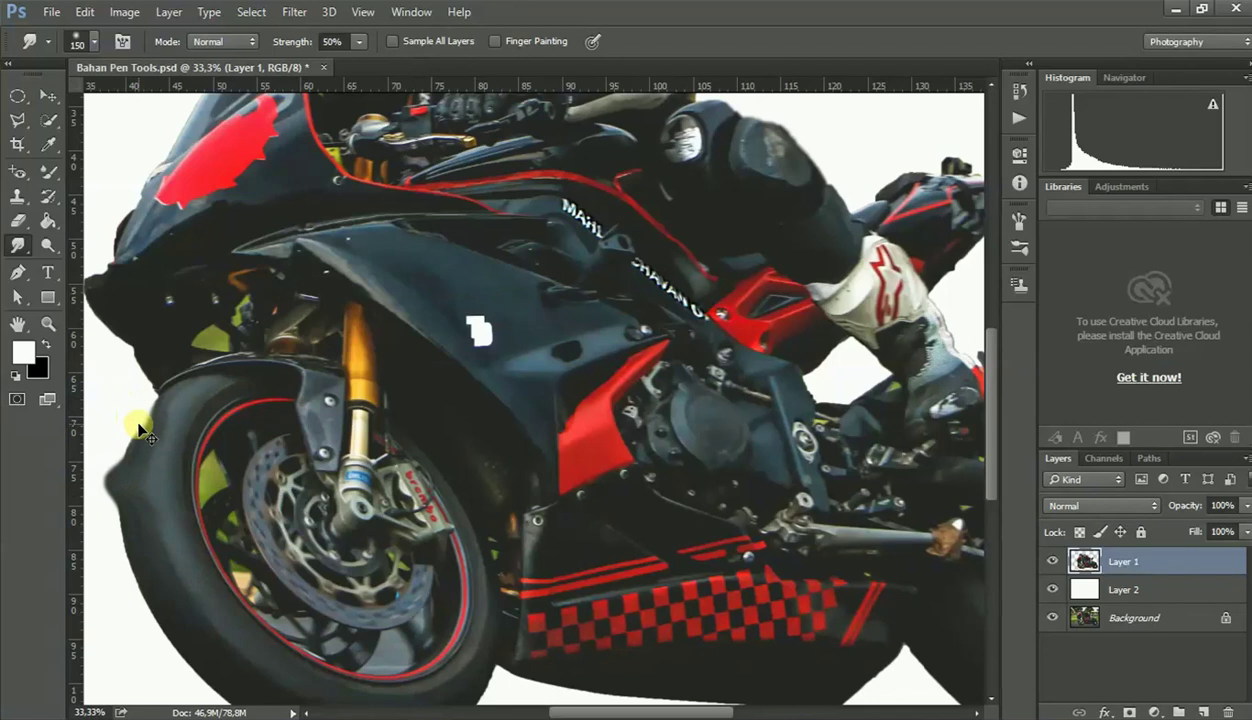
key(ctrl+0)
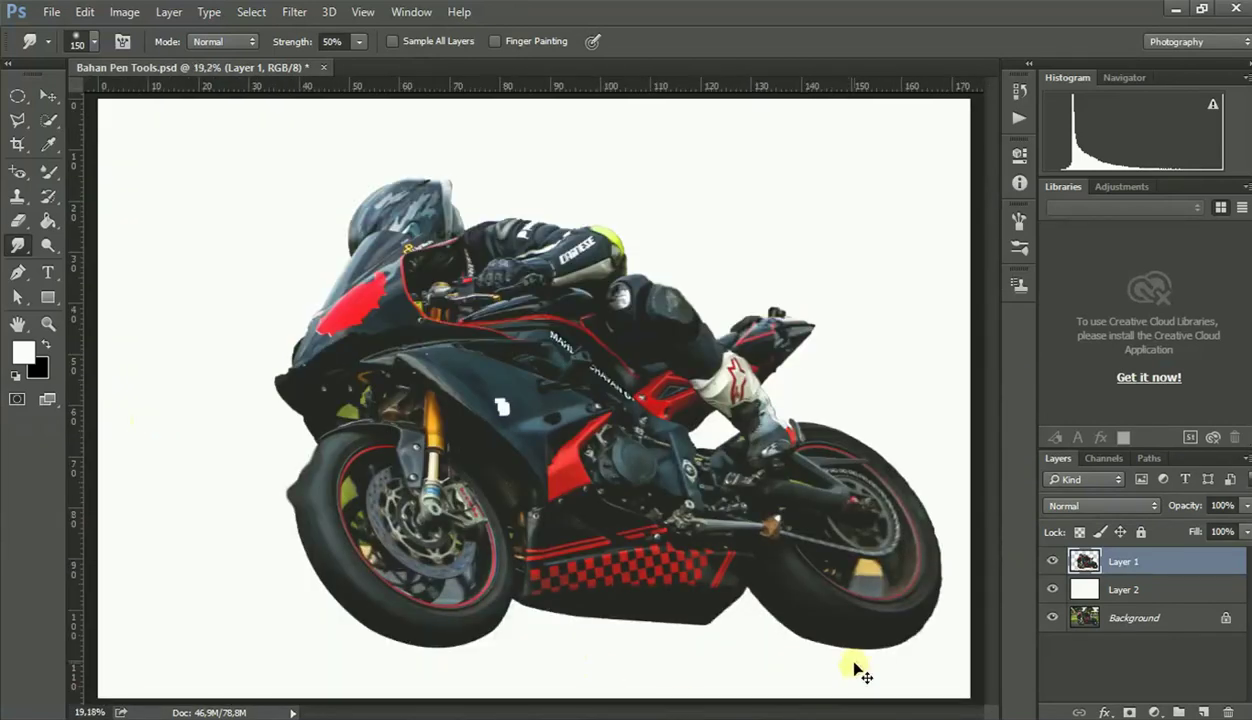
click(1053, 591)
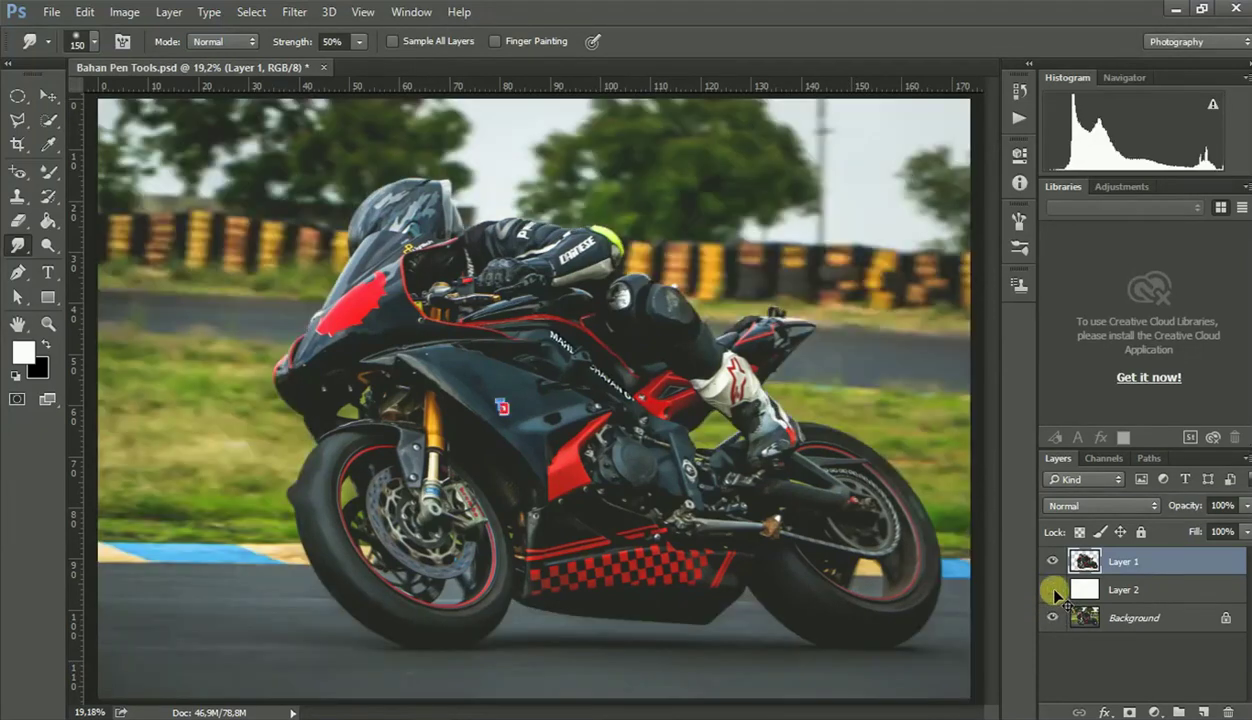